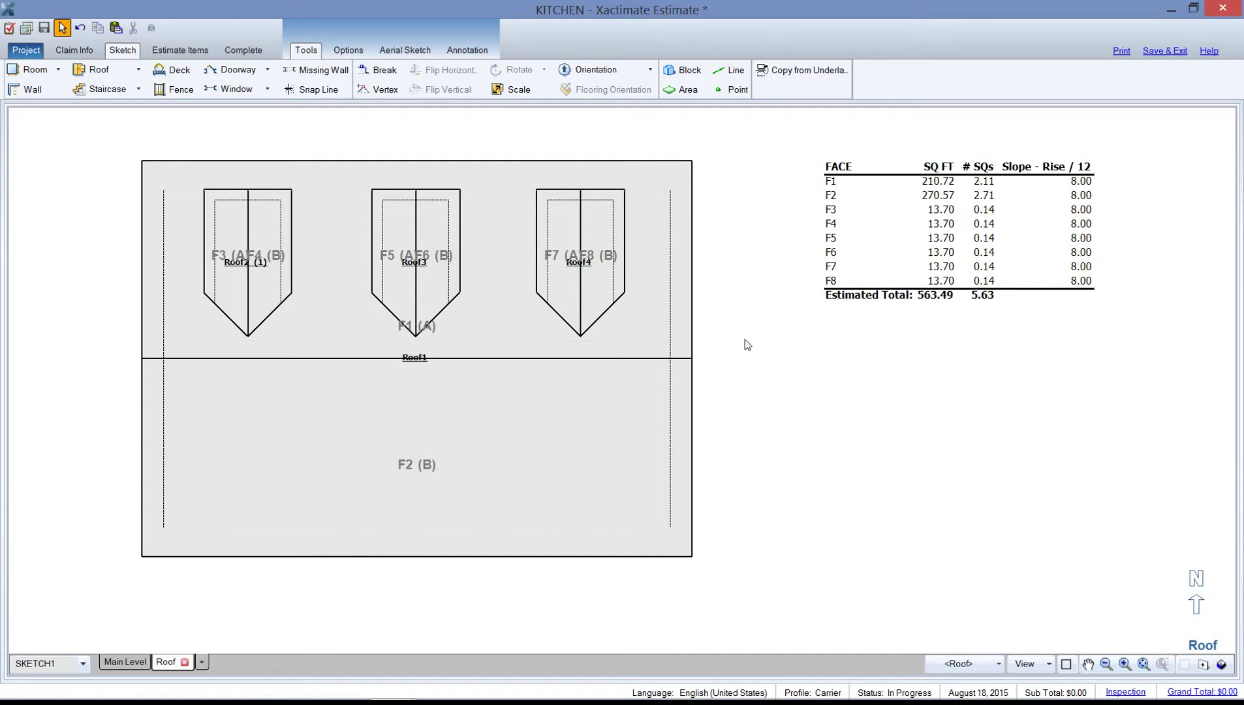
- Draw a reference area about 2' 6" by 6' on roof face F2 and set its Hole property to Yes
left_click(685, 94)
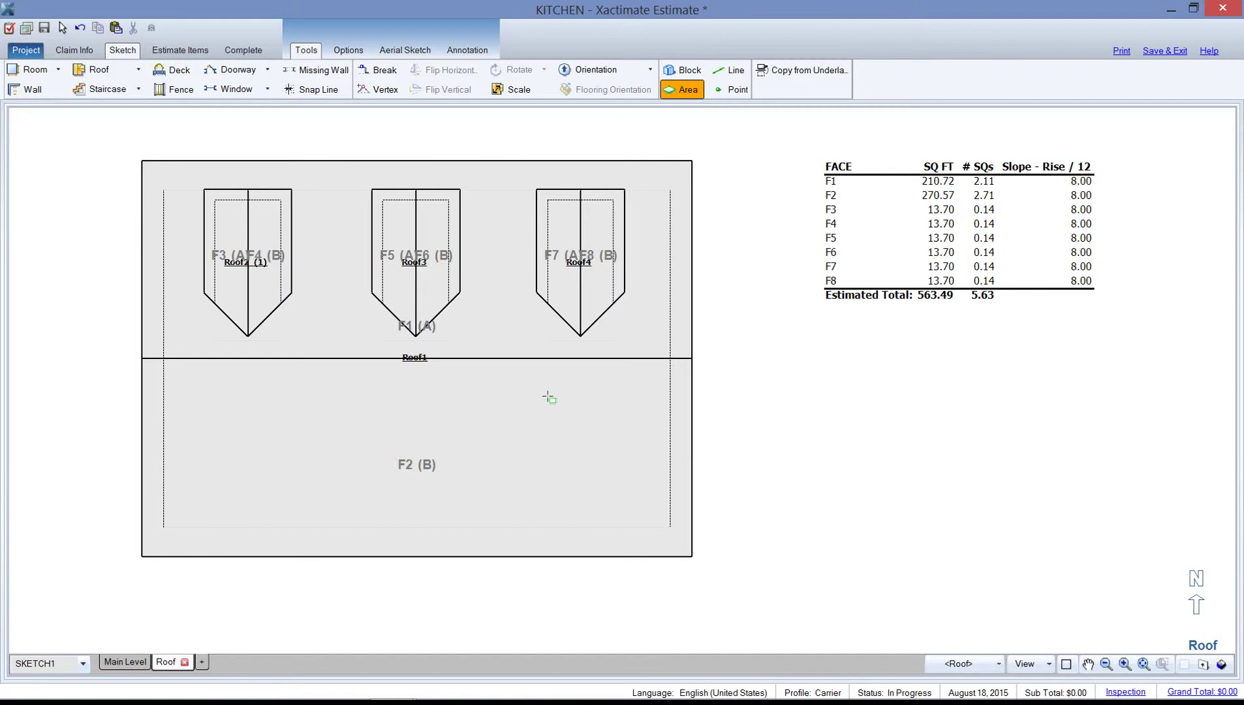
left_click_drag(540, 393, 594, 504)
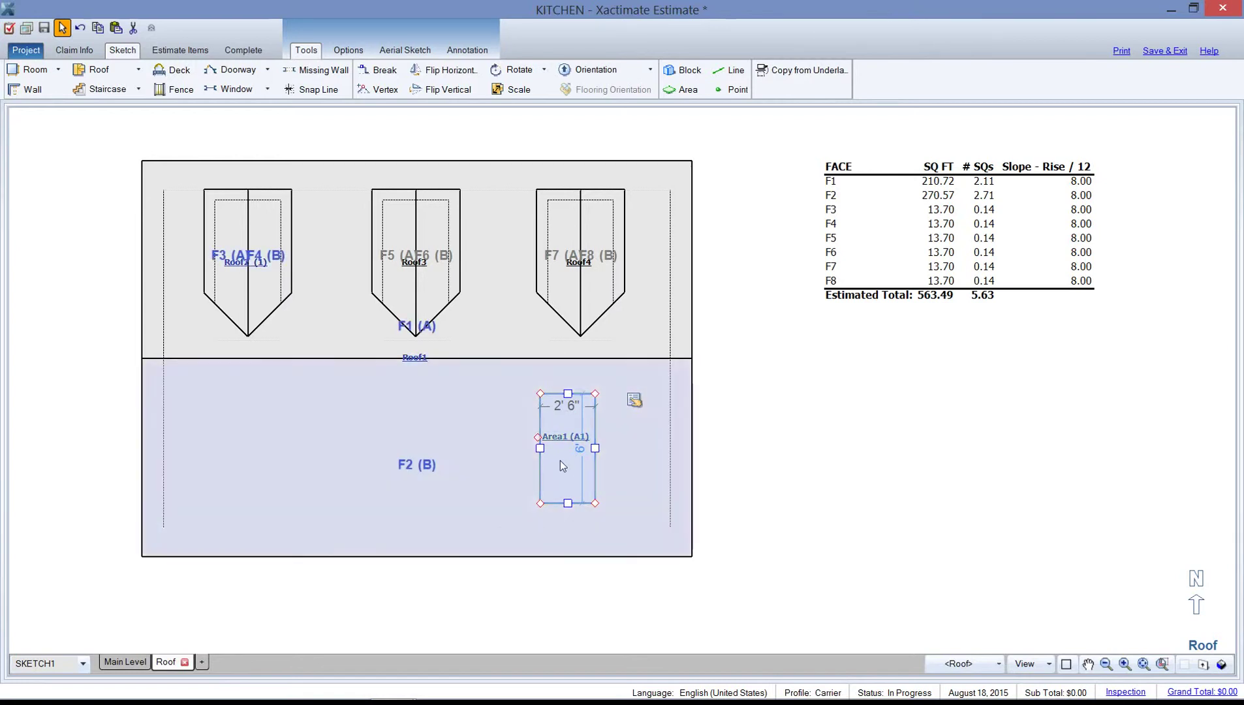
left_click(635, 401)
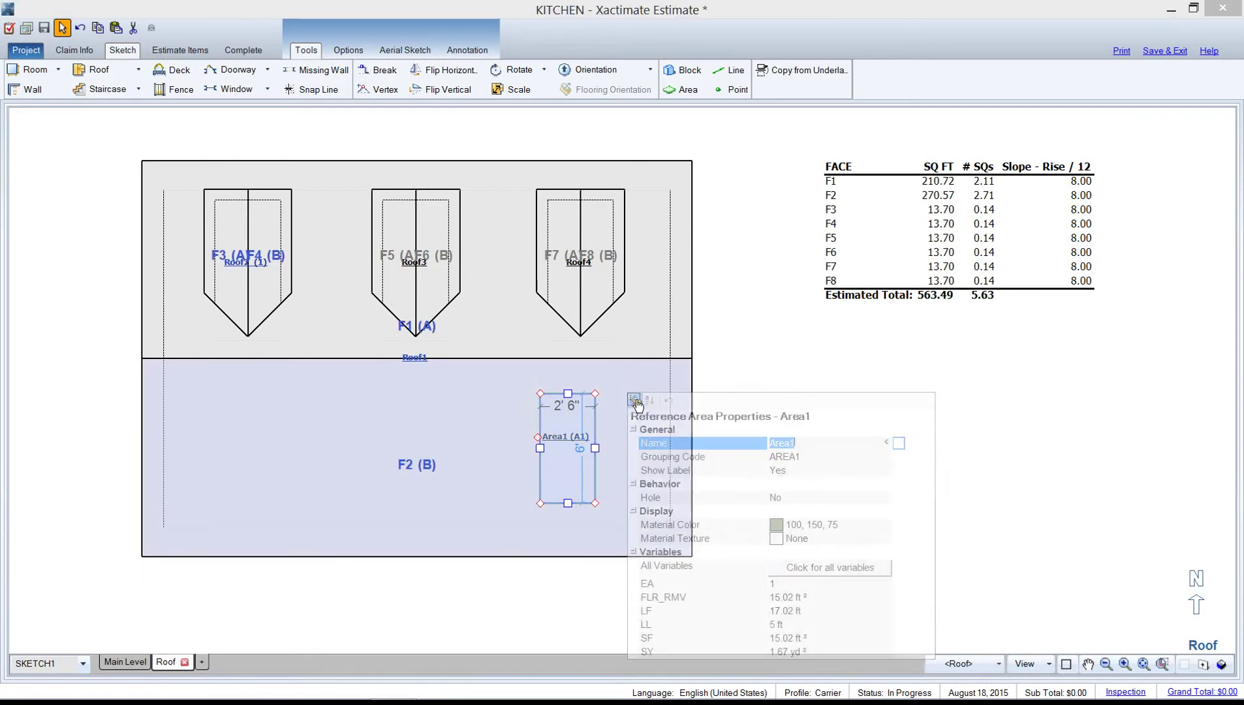
left_click(748, 499)
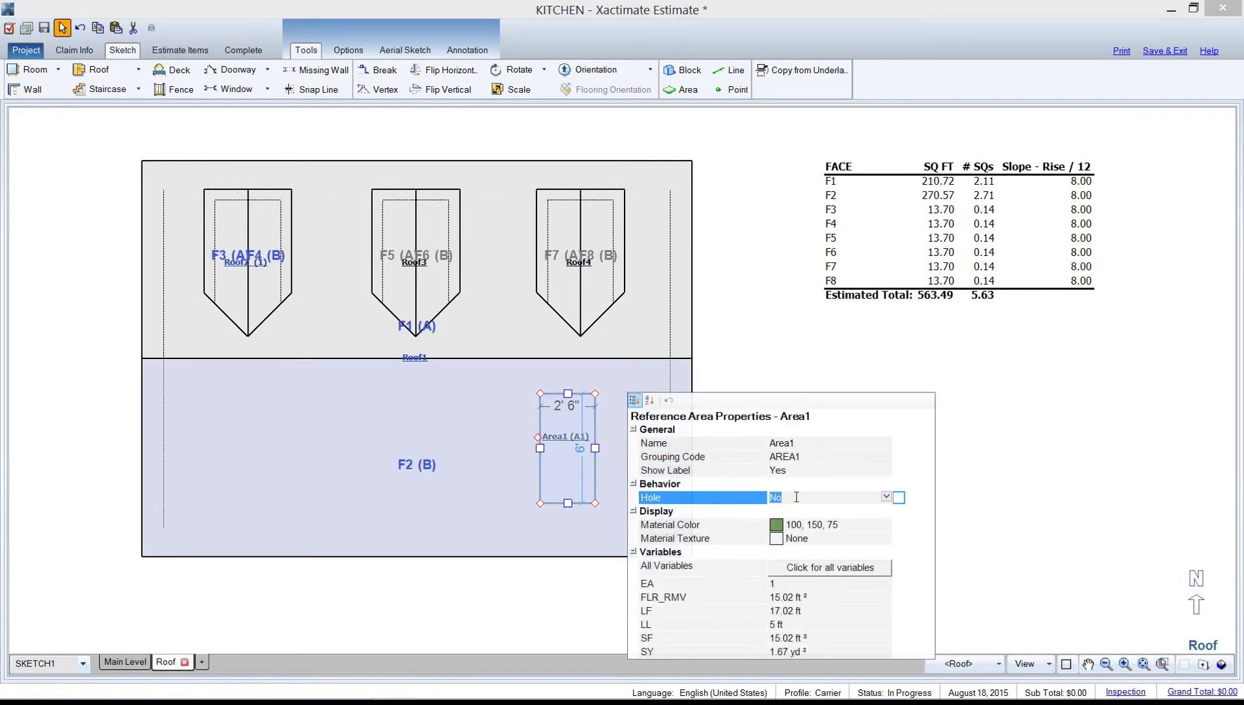
left_click(887, 498)
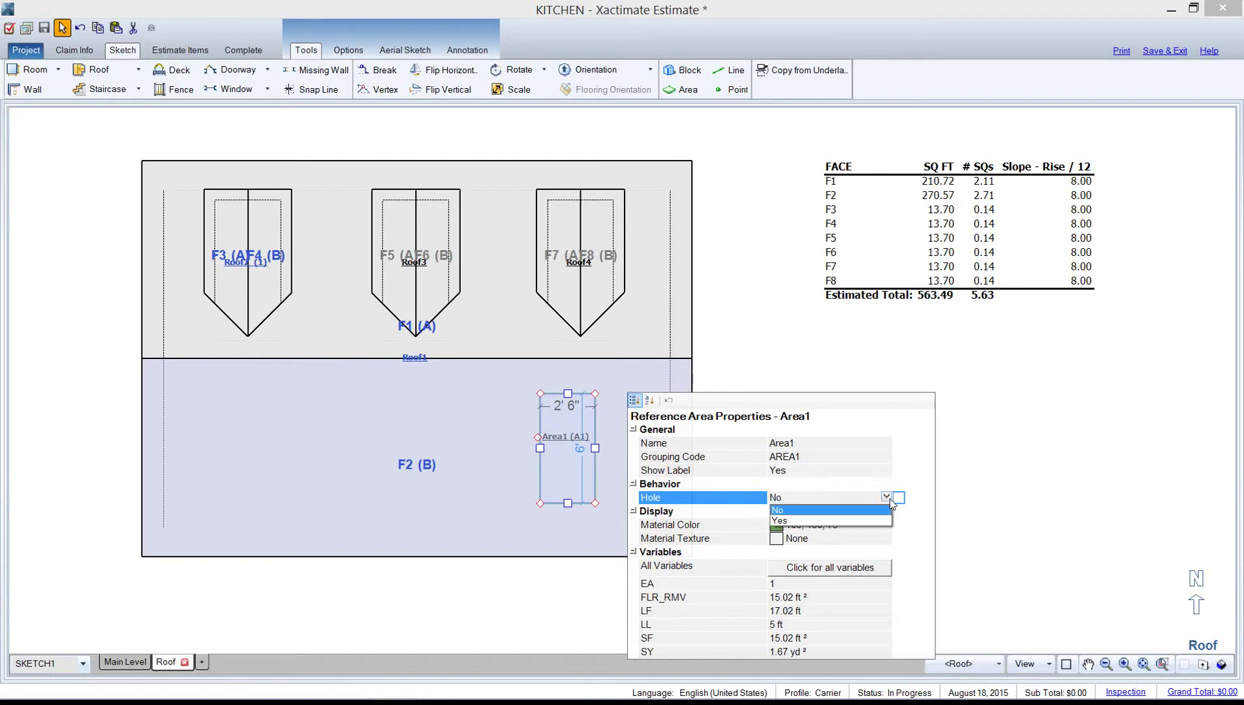
left_click(821, 521)
left_click(852, 360)
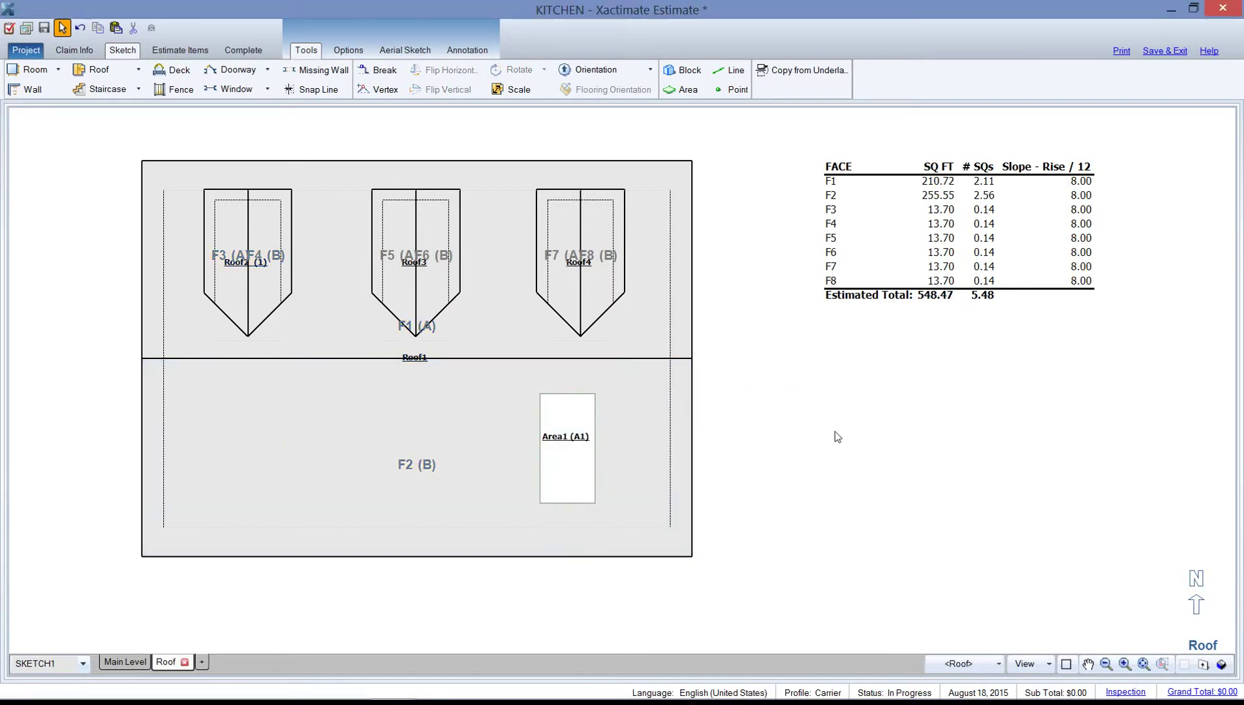
left_click(1222, 664)
left_click_drag(764, 530, 761, 439)
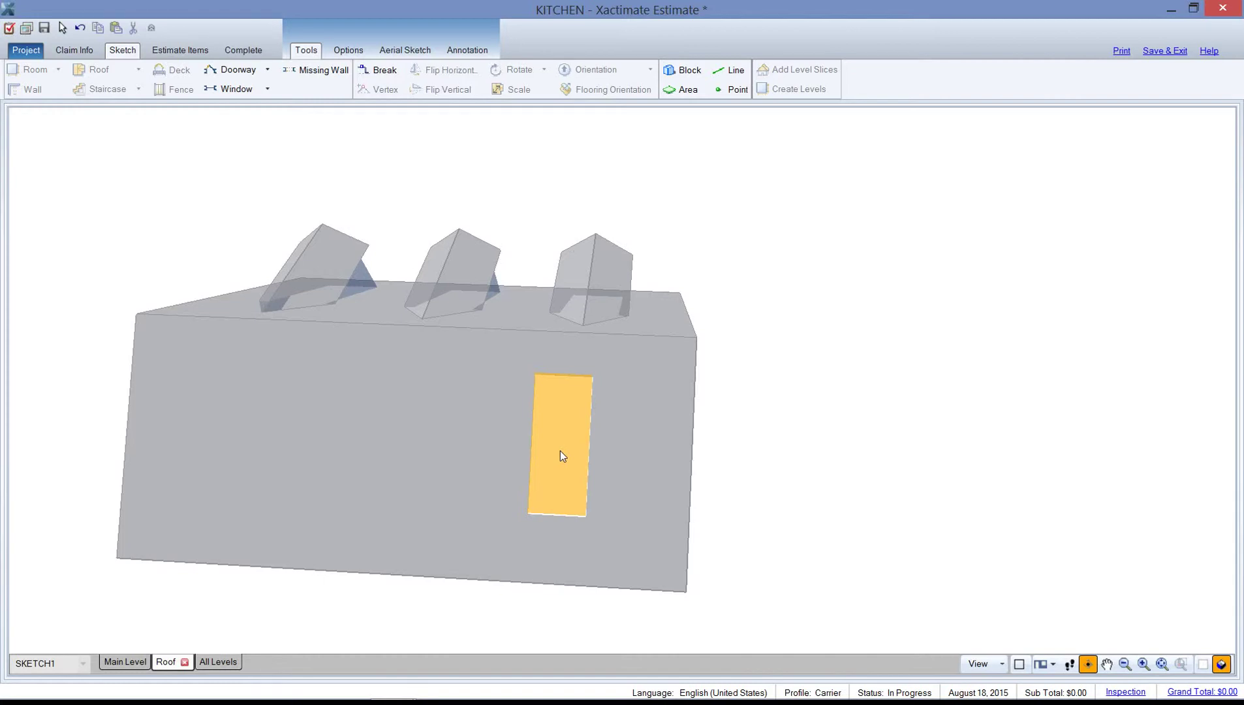
key("F9")
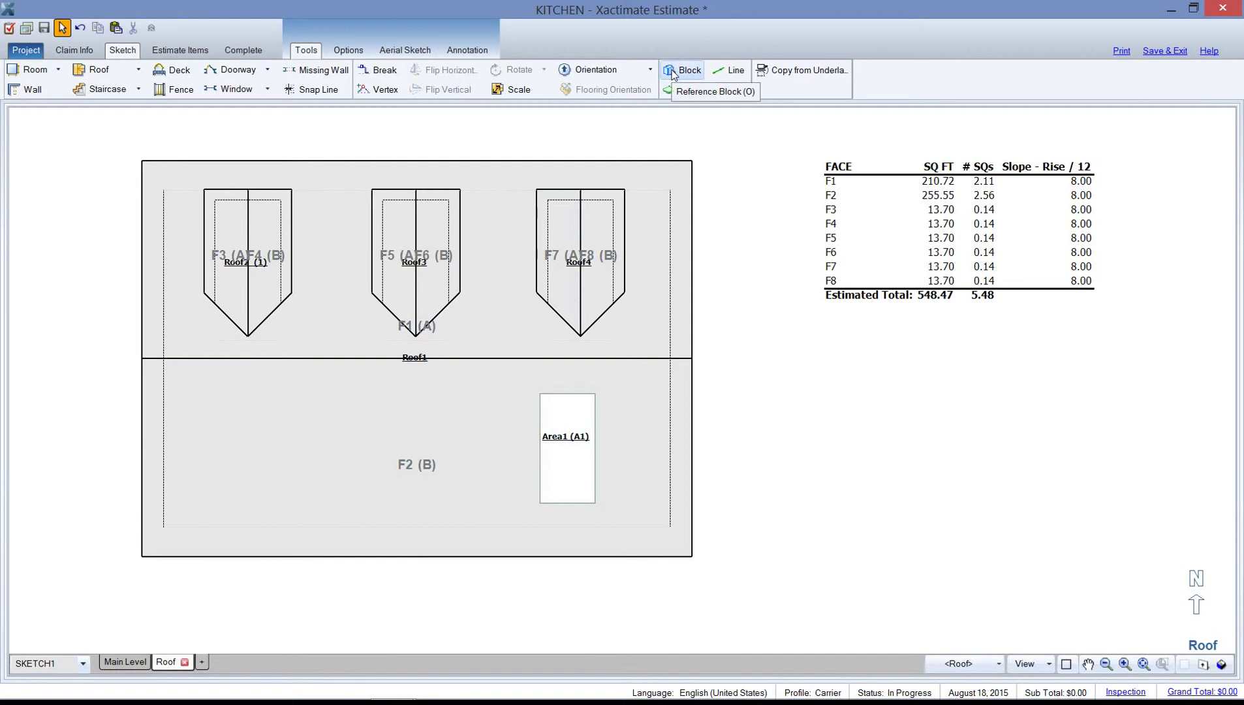
- Switch to the Main Level of the sketch and set its underlay to Main Level
left_click(679, 71)
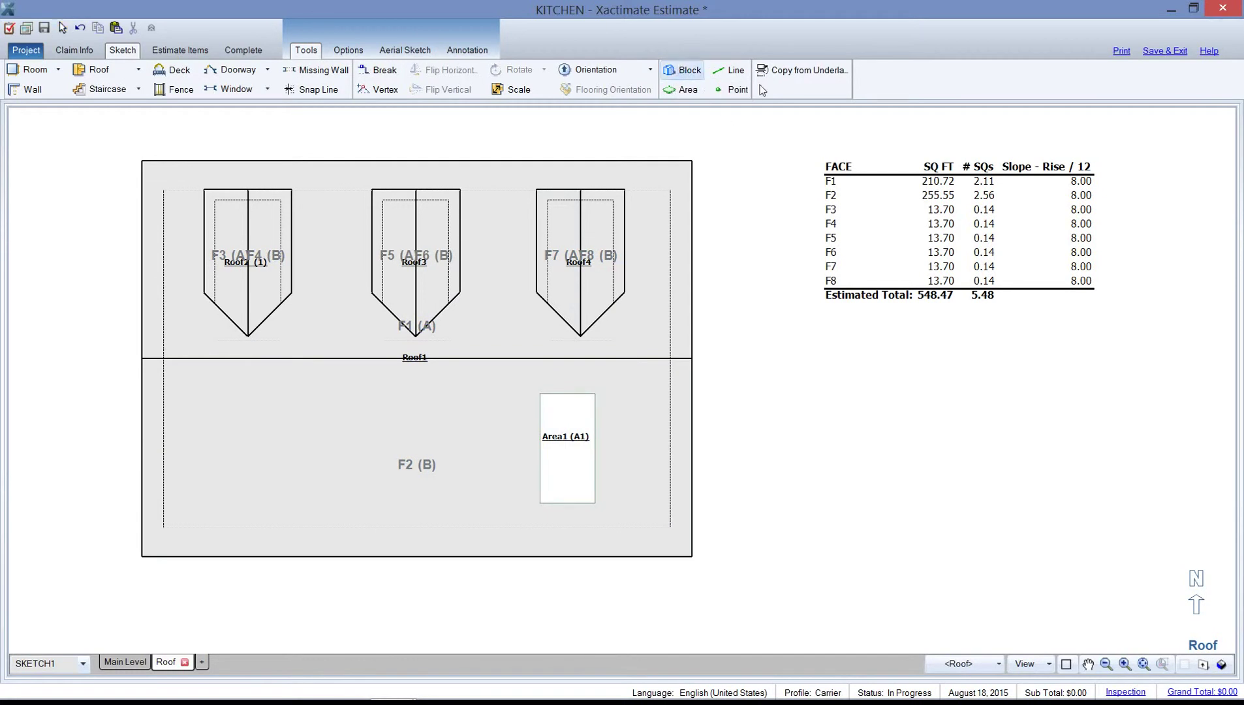
left_click(128, 669)
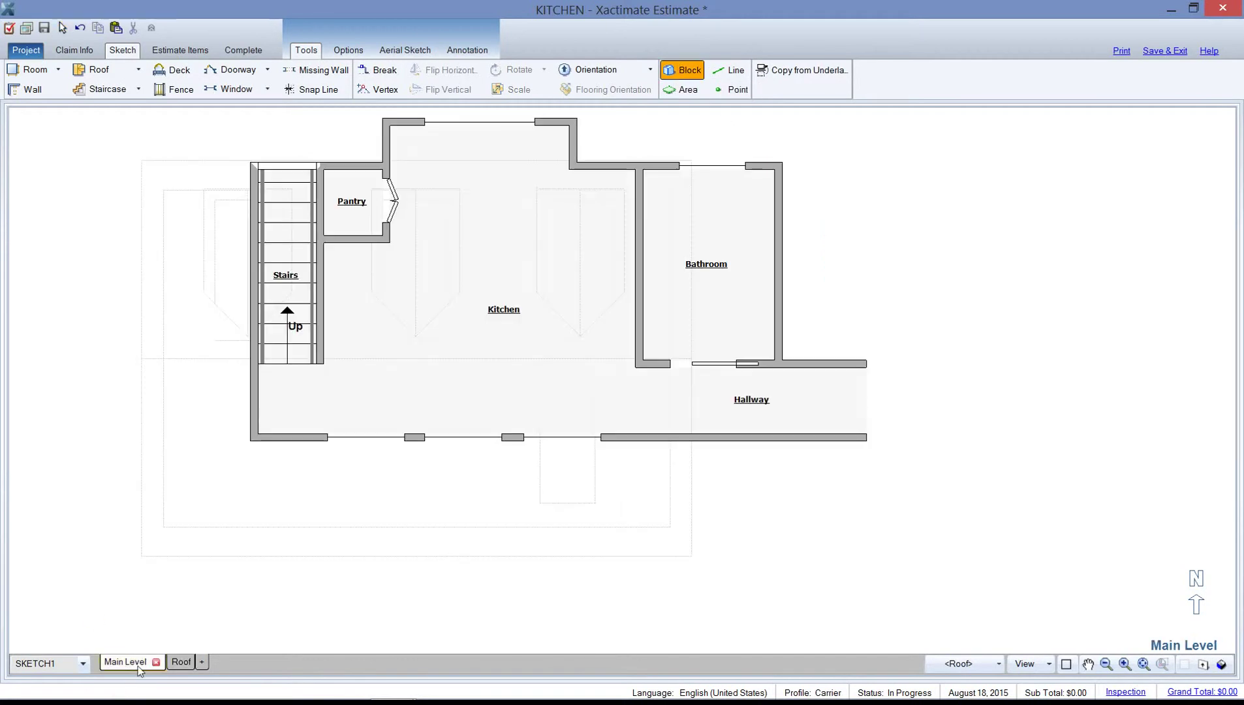
left_click(983, 664)
left_click(960, 630)
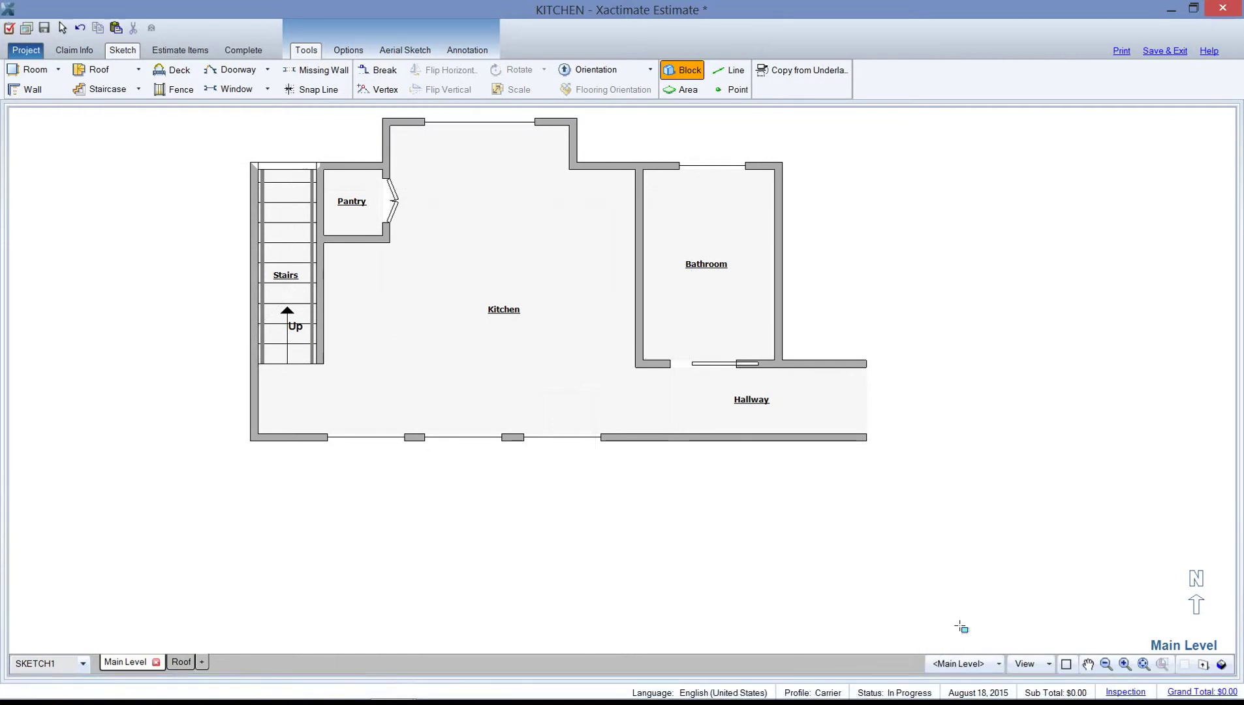
- Draw a reference block about 7' long against the kitchen's bathroom-side wall and widen it to 2' 6"
left_click(671, 76)
left_click_drag(583, 170, 635, 323)
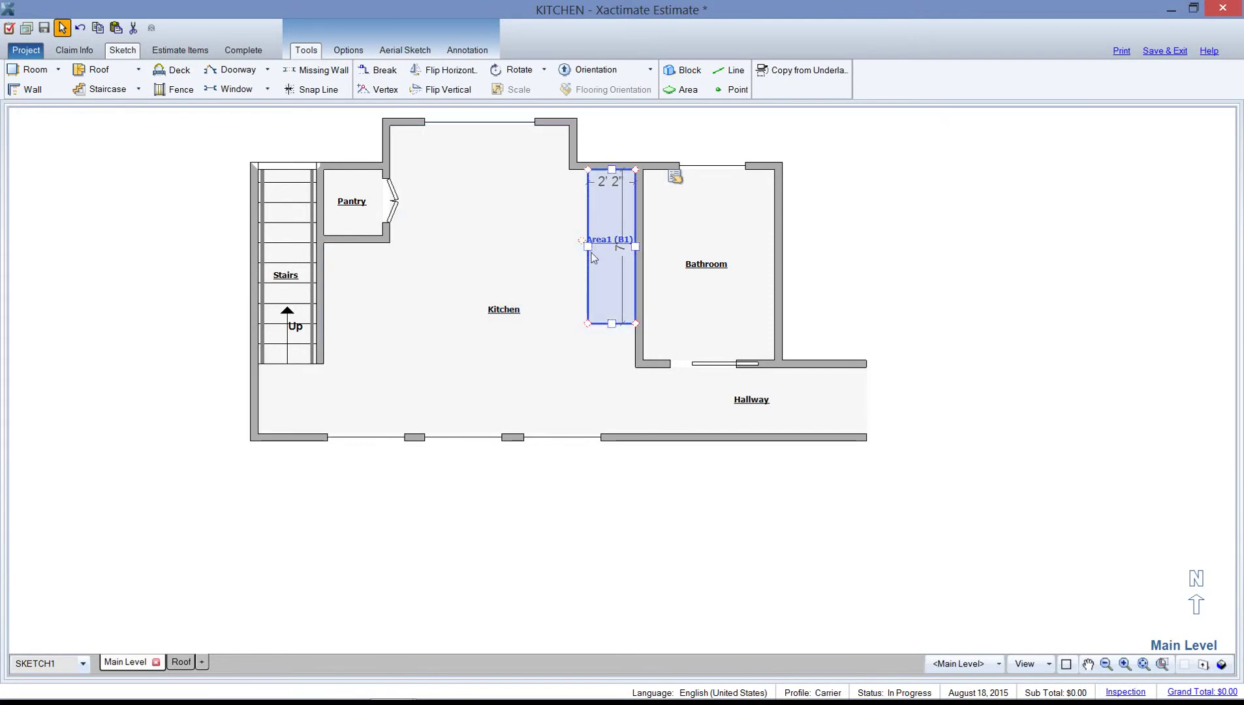
left_click_drag(588, 248, 579, 250)
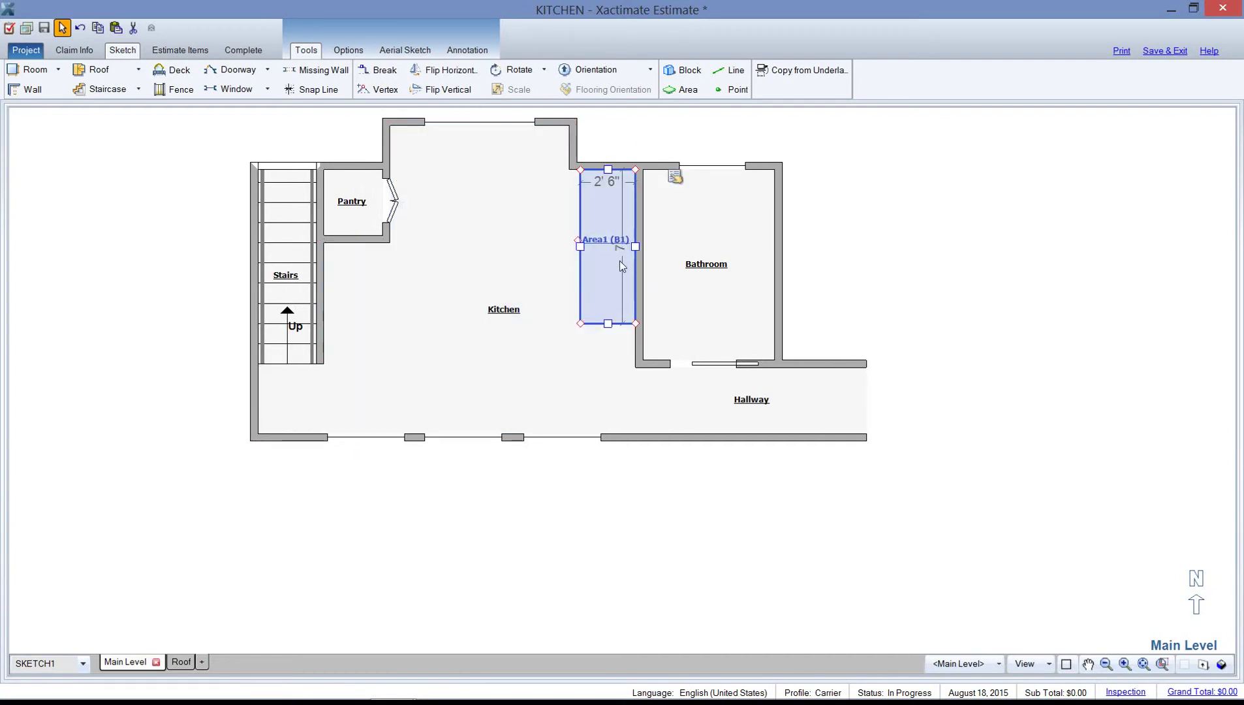
- Examine the new kitchen block in 3D and review its dimension and behavior properties
scroll(616, 254, "up", 1)
scroll(616, 274, "down", 1)
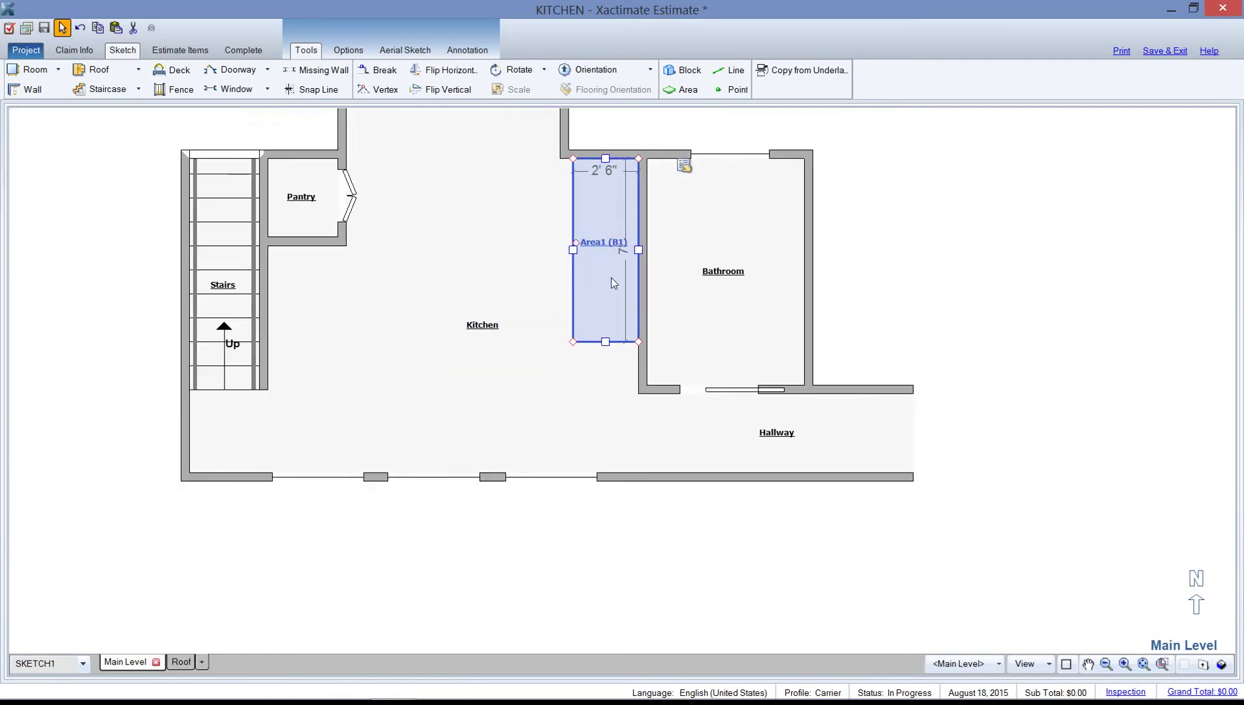
key("F9")
left_click_drag(522, 315, 582, 173)
left_click_drag(580, 359, 724, 332)
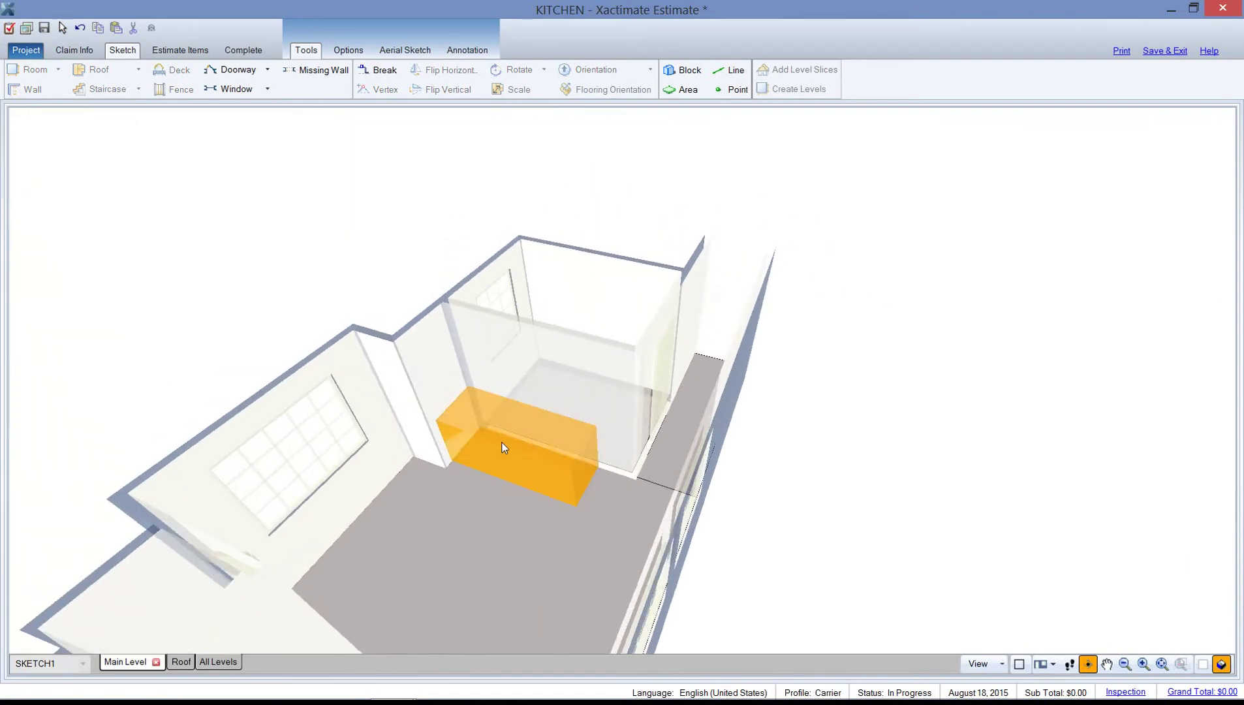
left_click(502, 447)
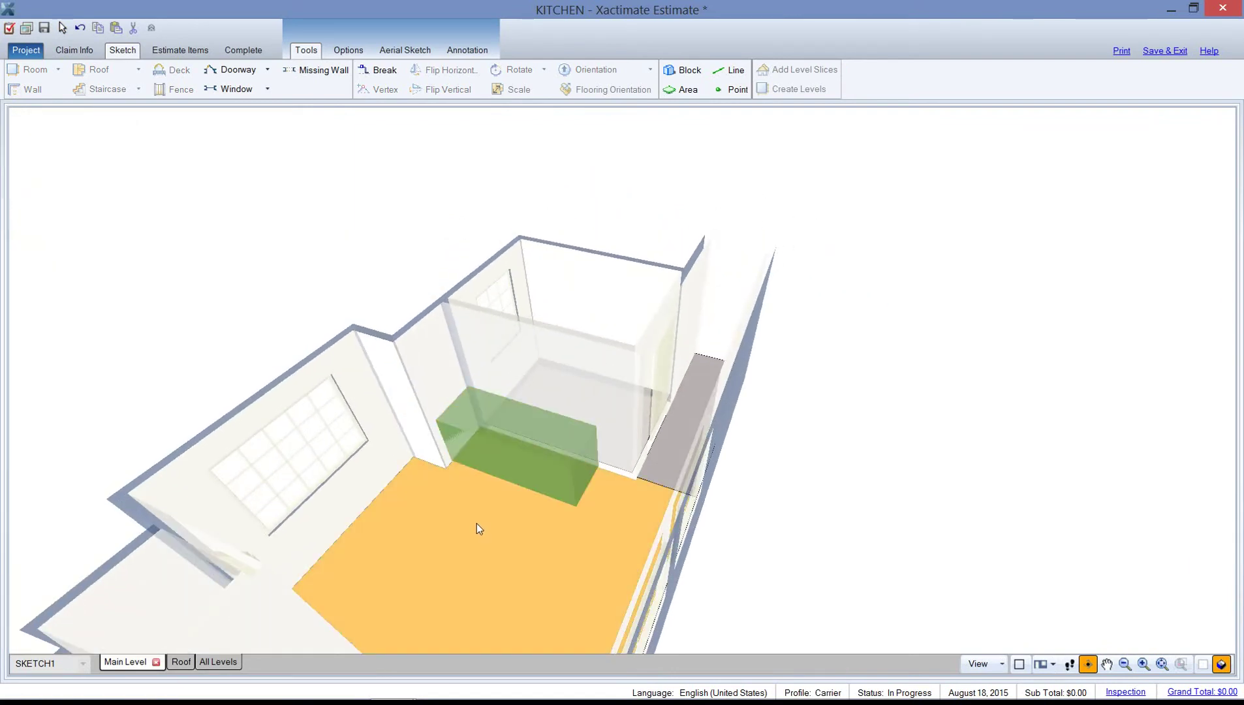
key("F9")
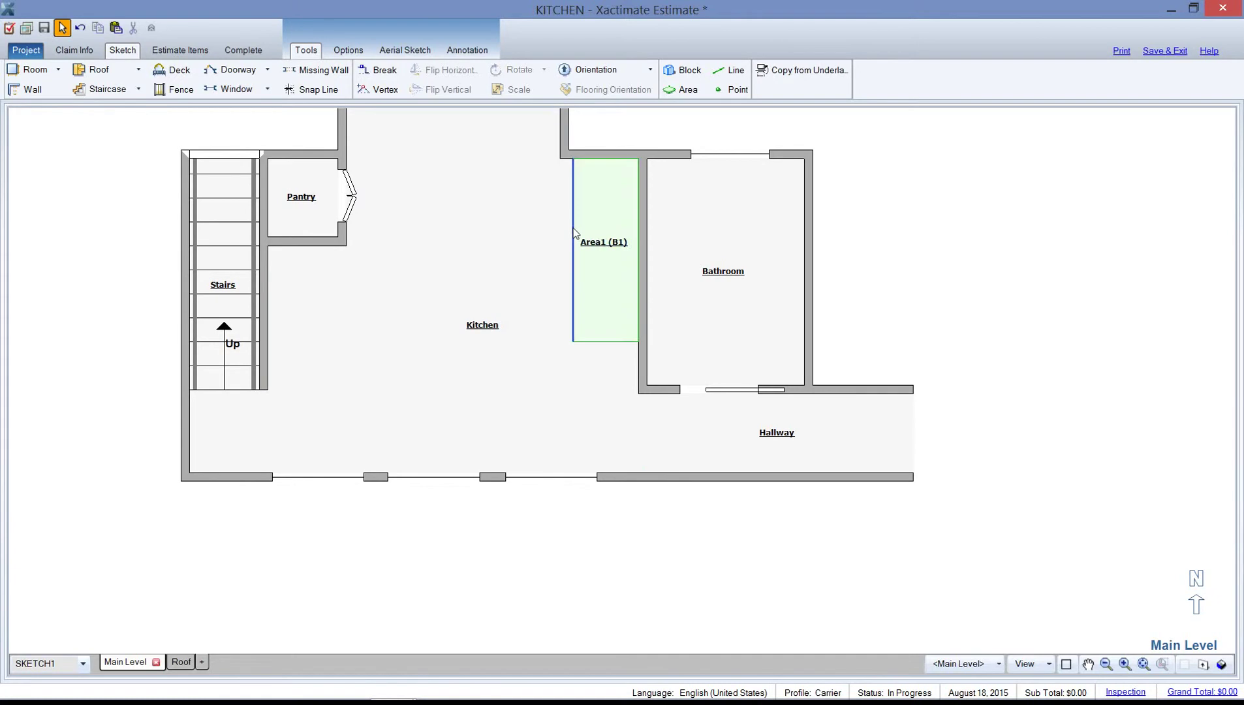
left_click(592, 230)
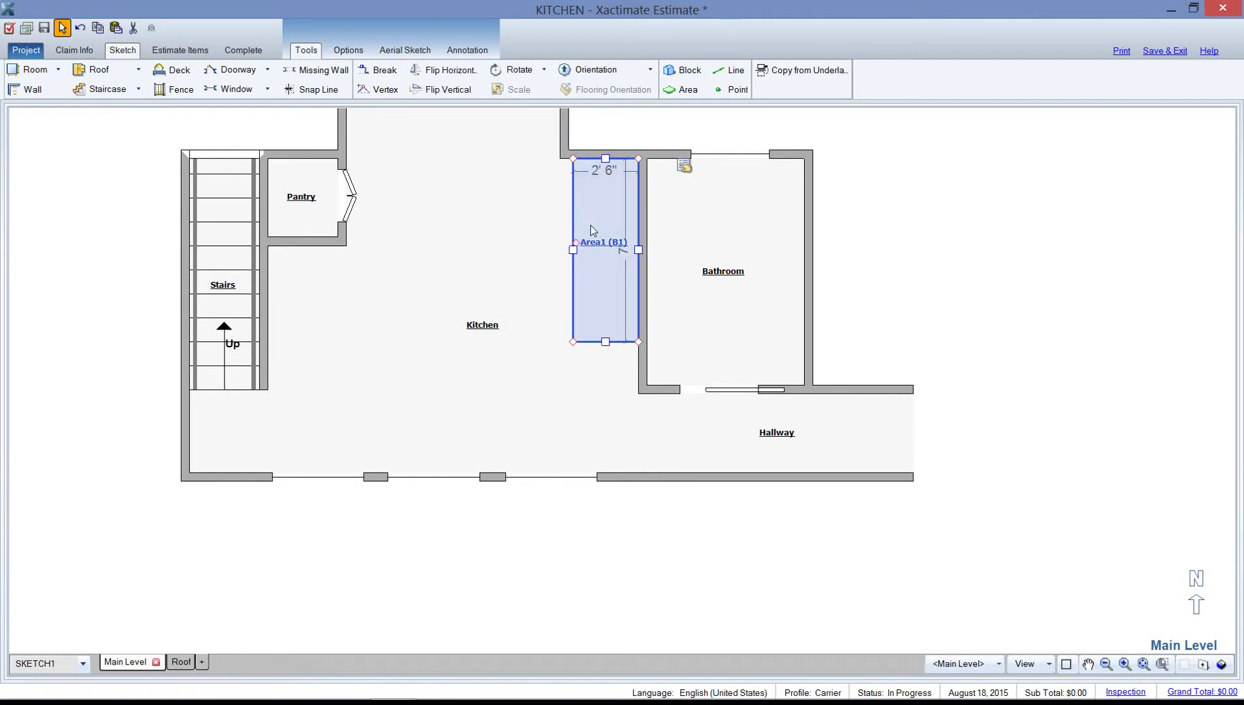
left_click(684, 166)
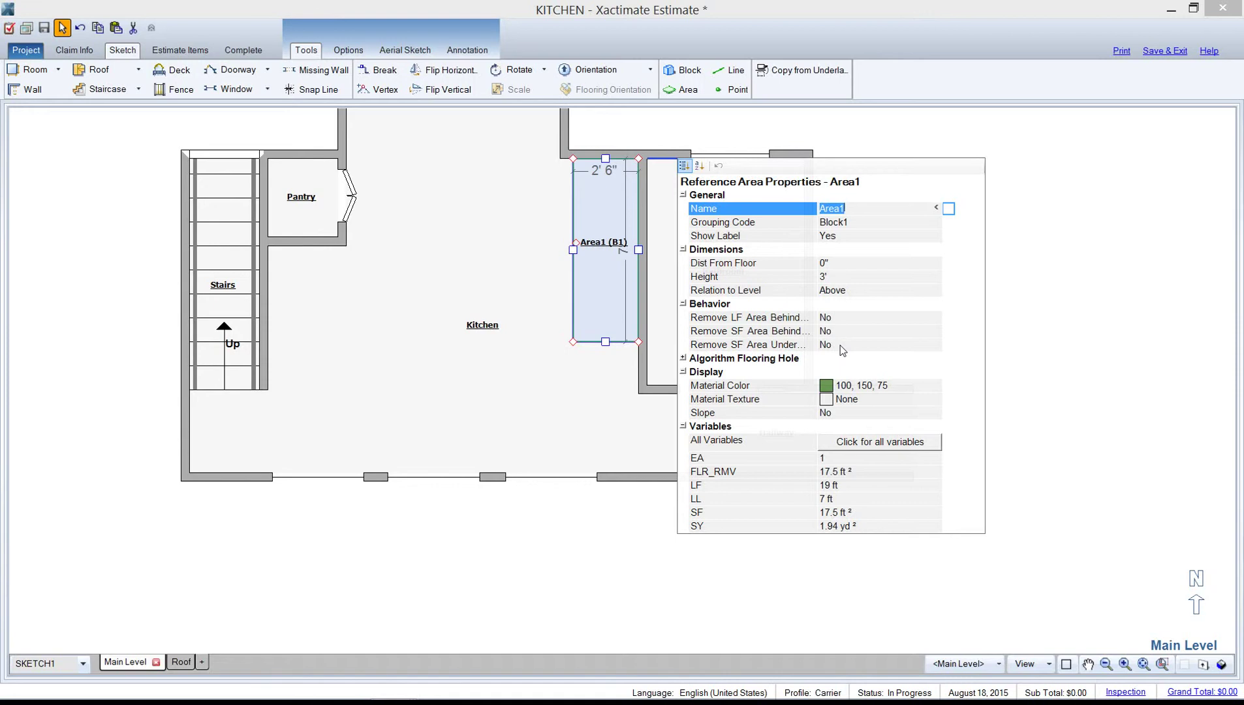
left_click(515, 352)
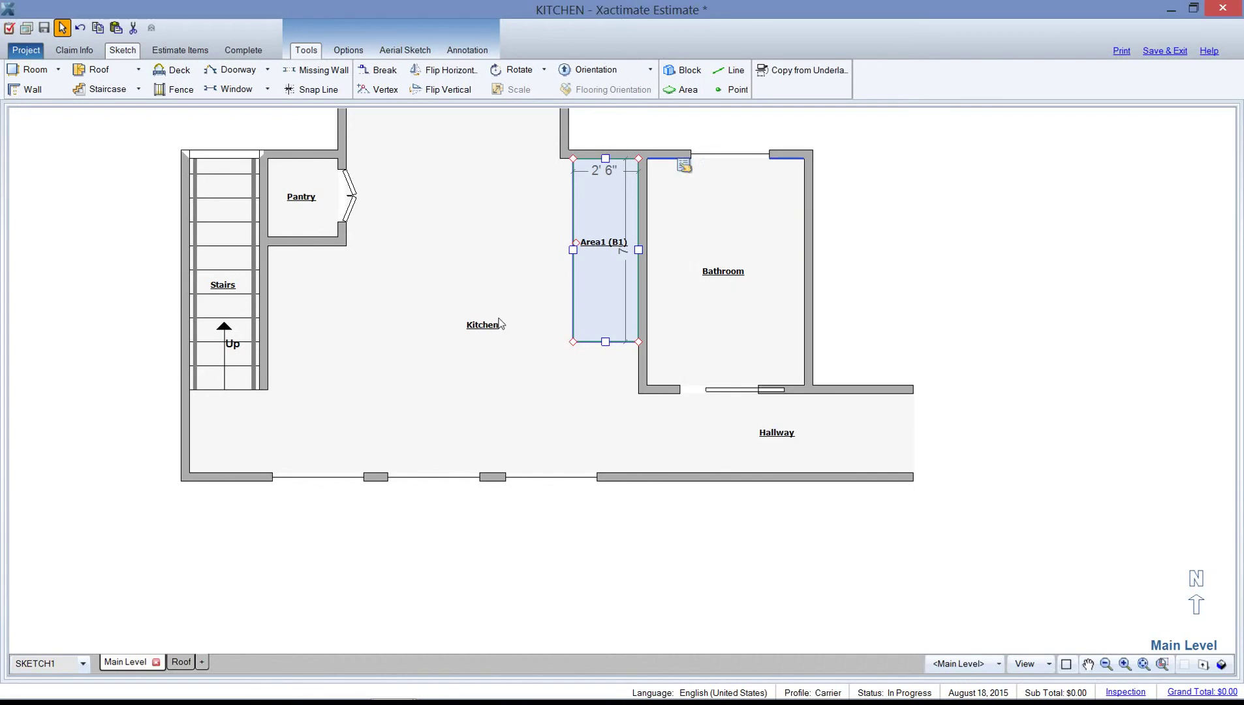
- Copy the kitchen block, paste the duplicate in the middle of the kitchen and narrow it to 2'
left_click(608, 220)
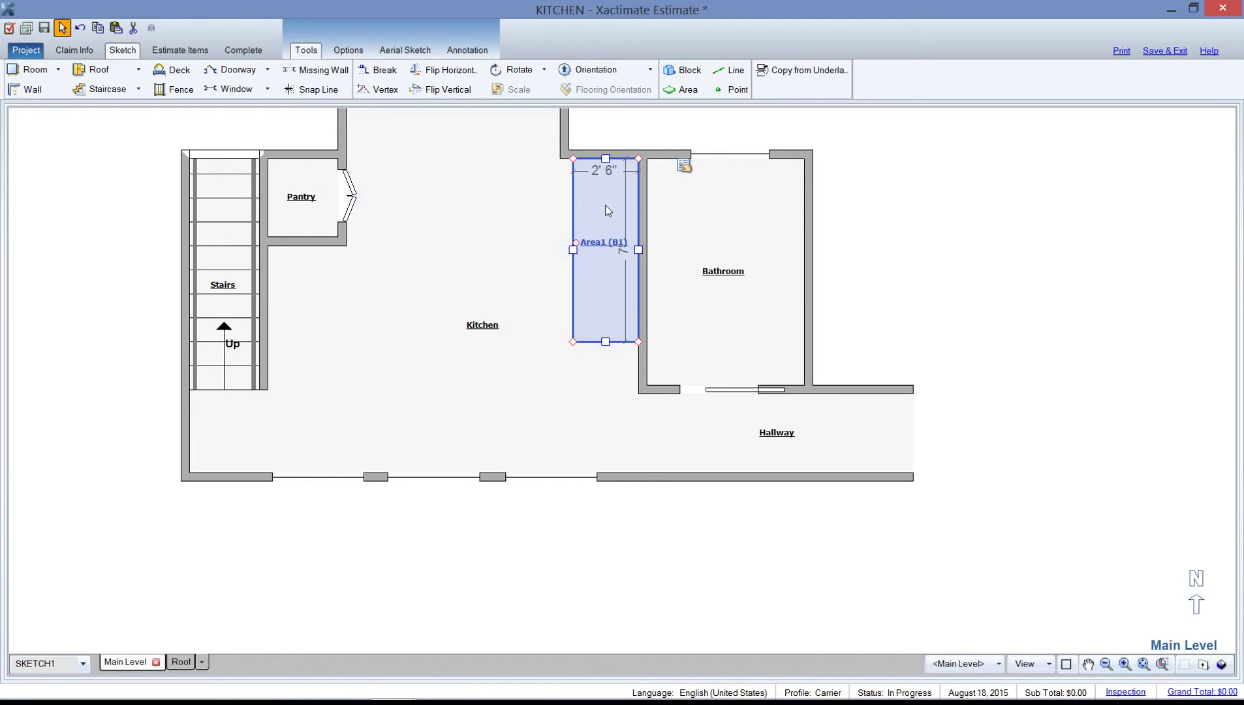
right_click(604, 208)
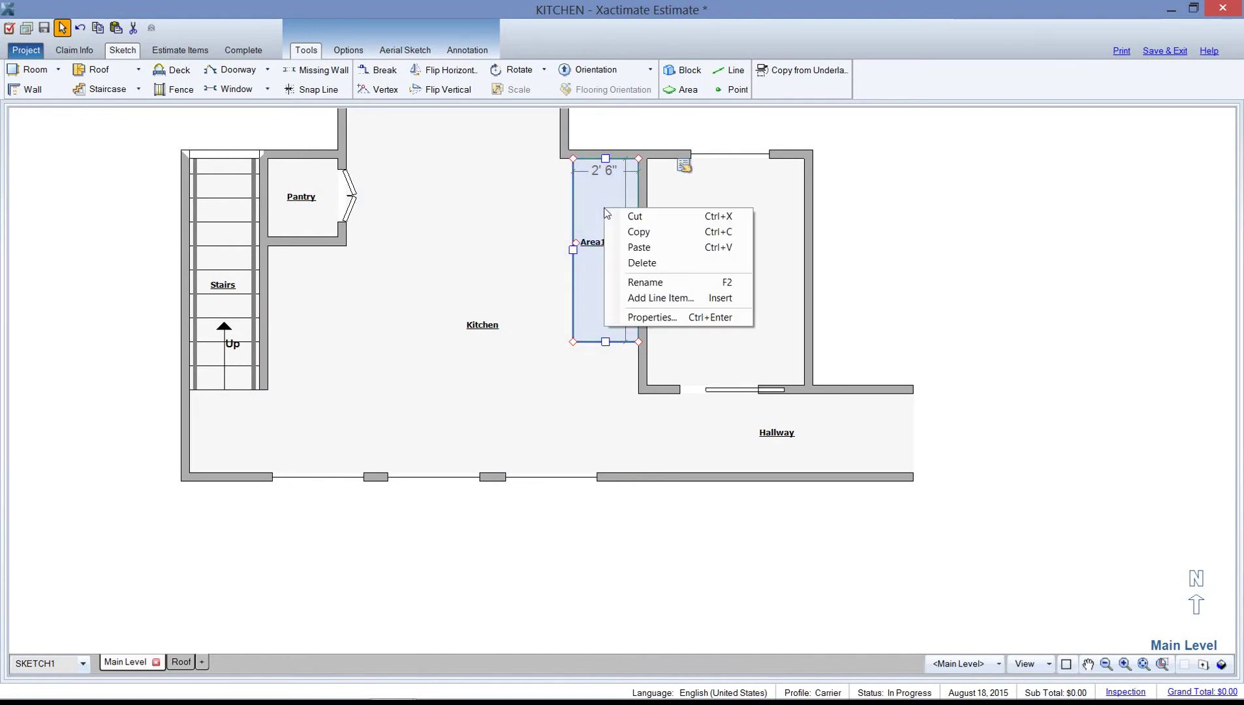
left_click(635, 233)
left_click(514, 217)
right_click(509, 214)
left_click(541, 255)
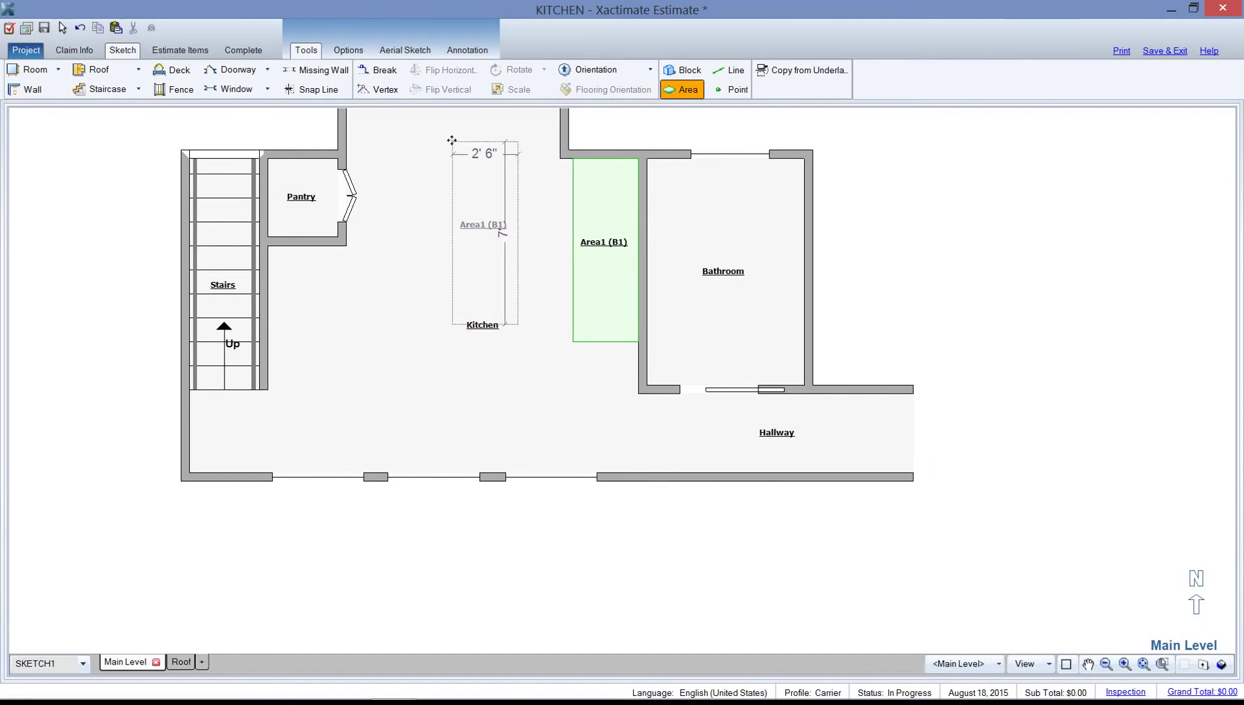
left_click(453, 142)
left_click_drag(452, 234, 468, 234)
left_click(507, 203)
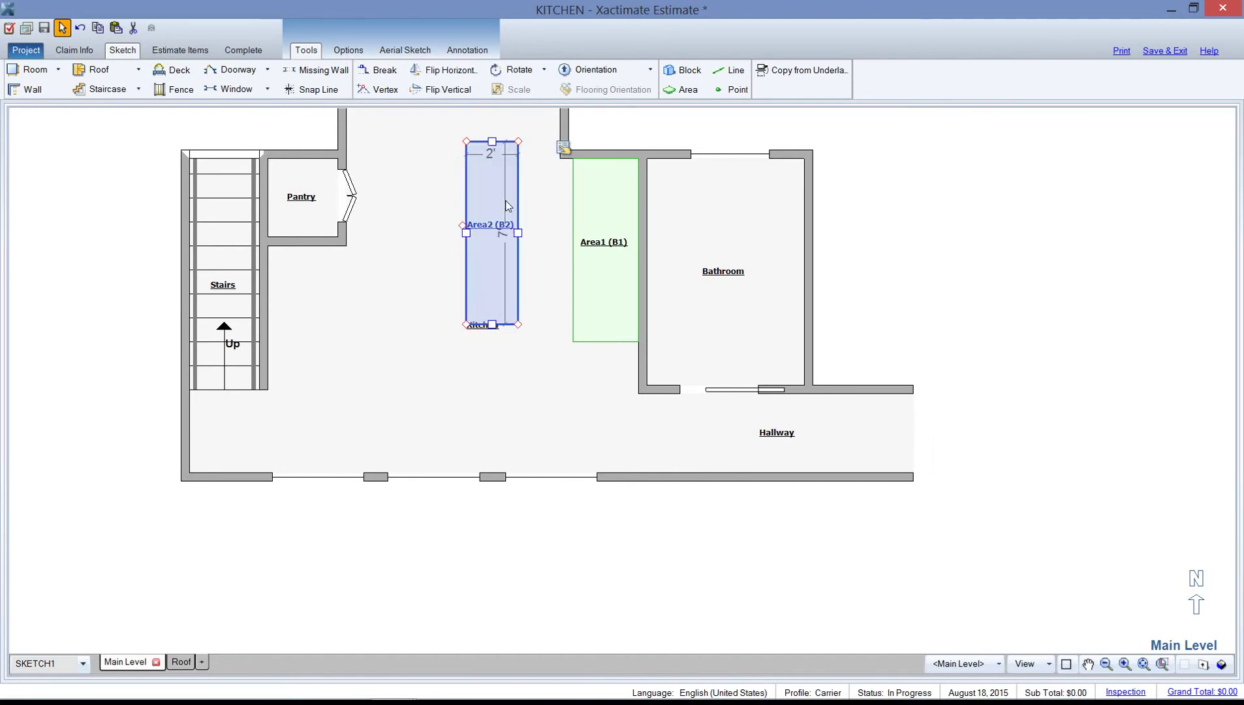
- Set the copied block's distance from floor to 4' and move it over the first block against the bathroom wall
left_click(562, 150)
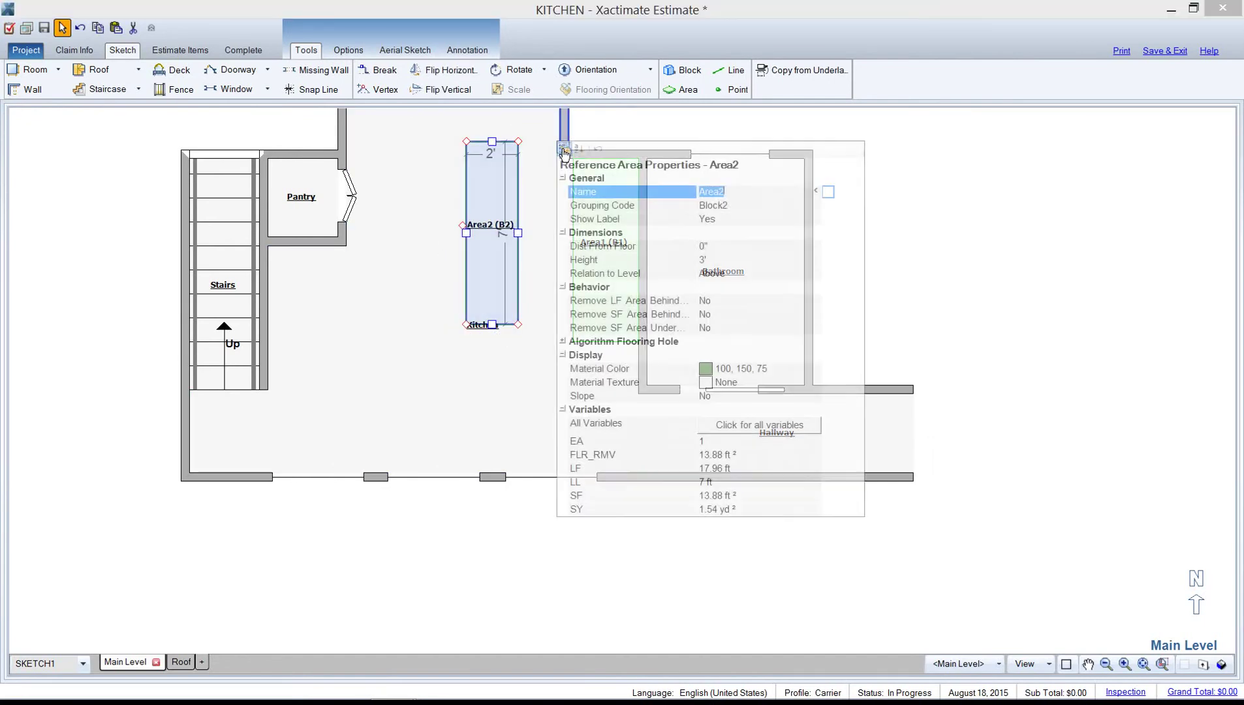
left_click(739, 246)
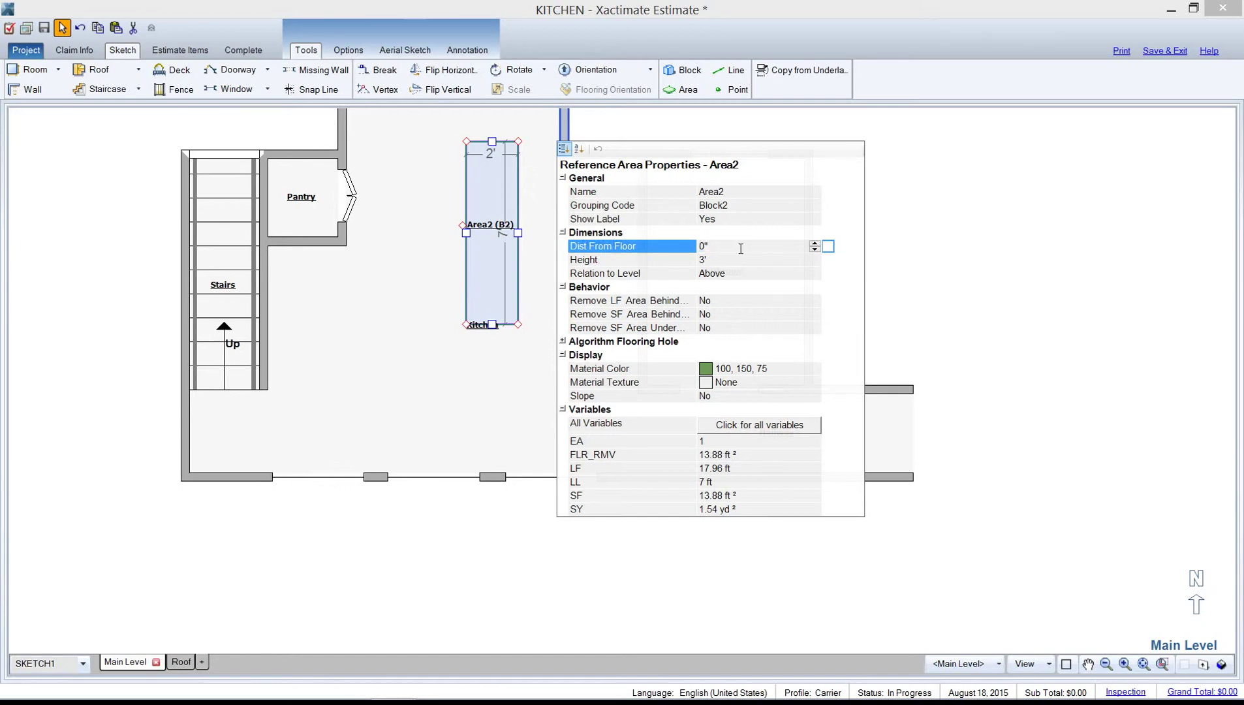
type("4'")
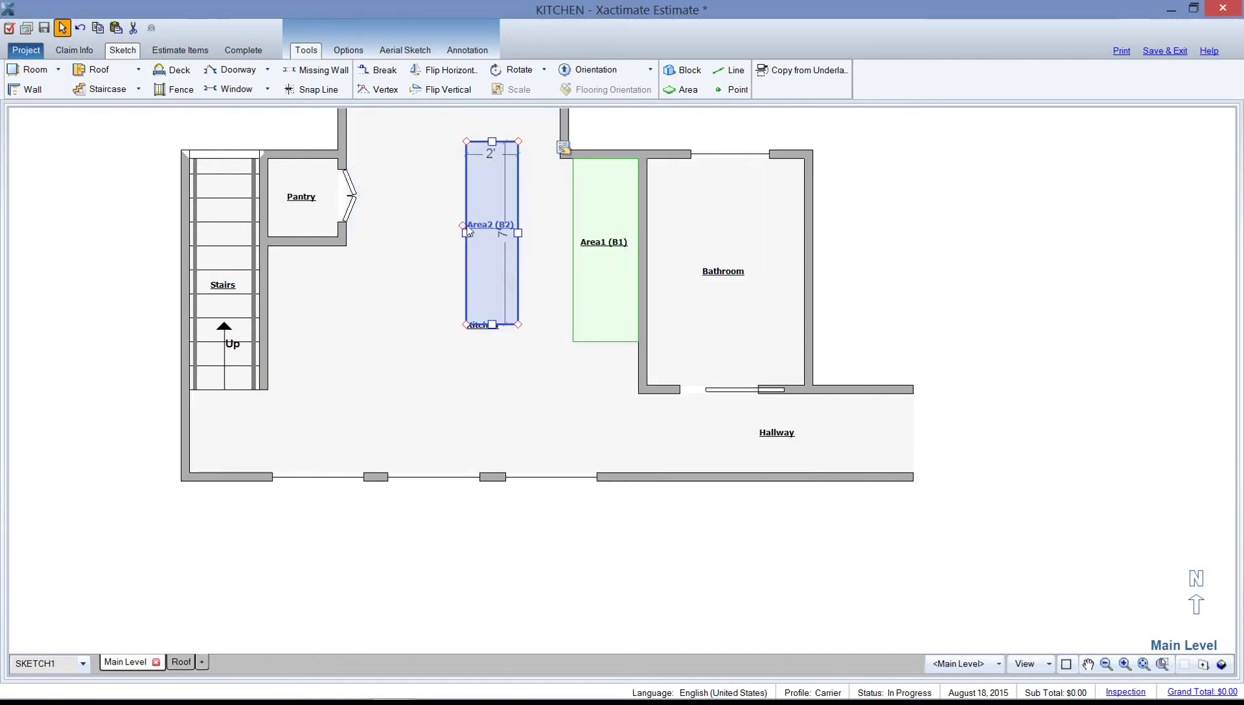
left_click_drag(467, 228, 580, 249)
key("F8")
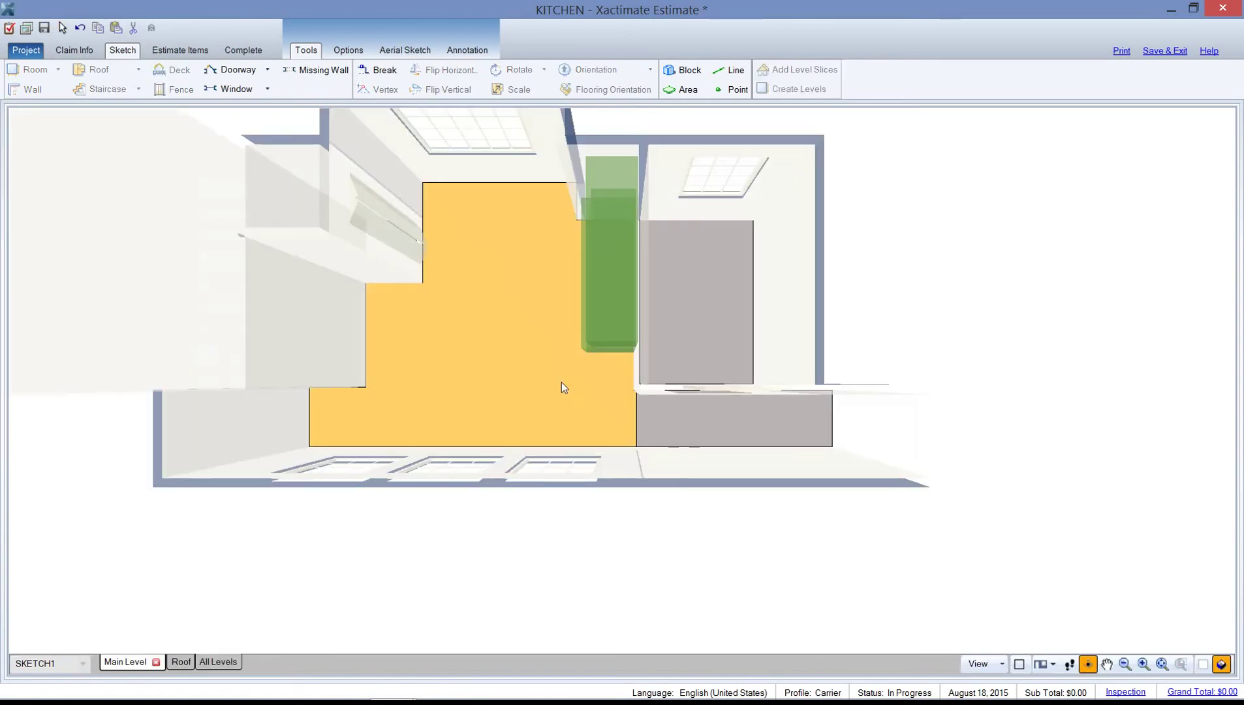
mouse_move(562, 382)
left_mouse_down()
mouse_move(605, 270)
mouse_move(563, 383)
left_mouse_up()
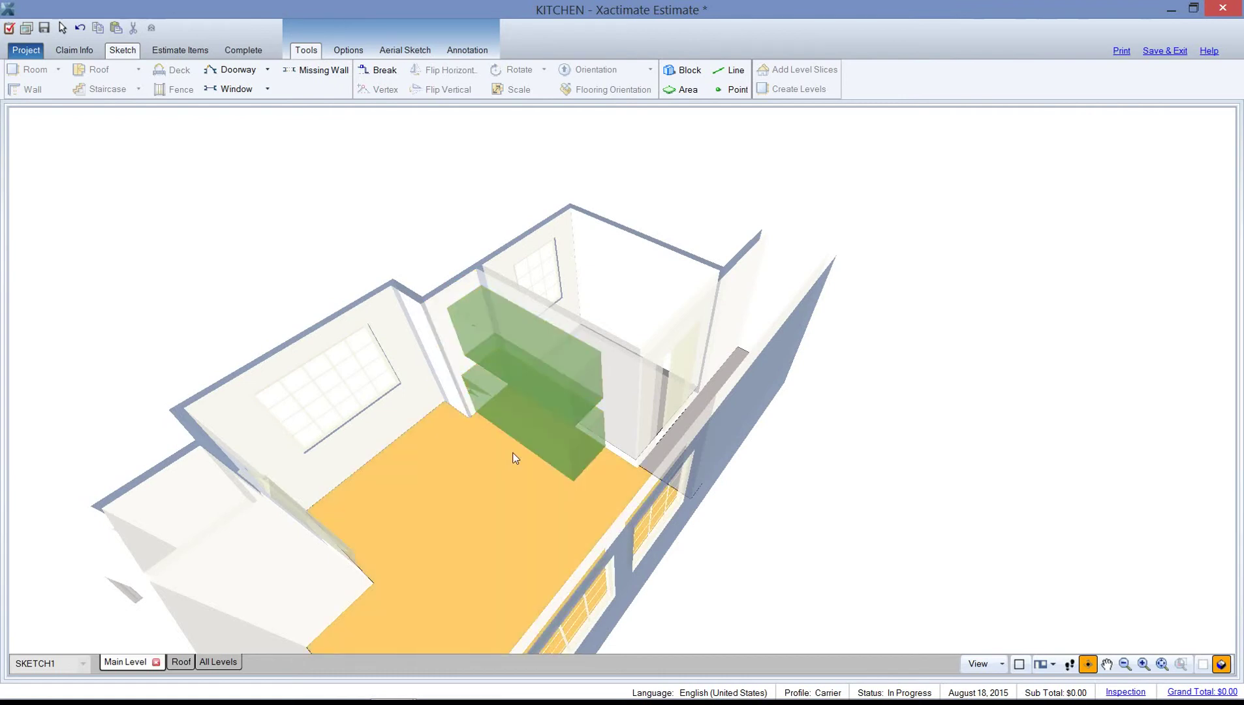
key("F8")
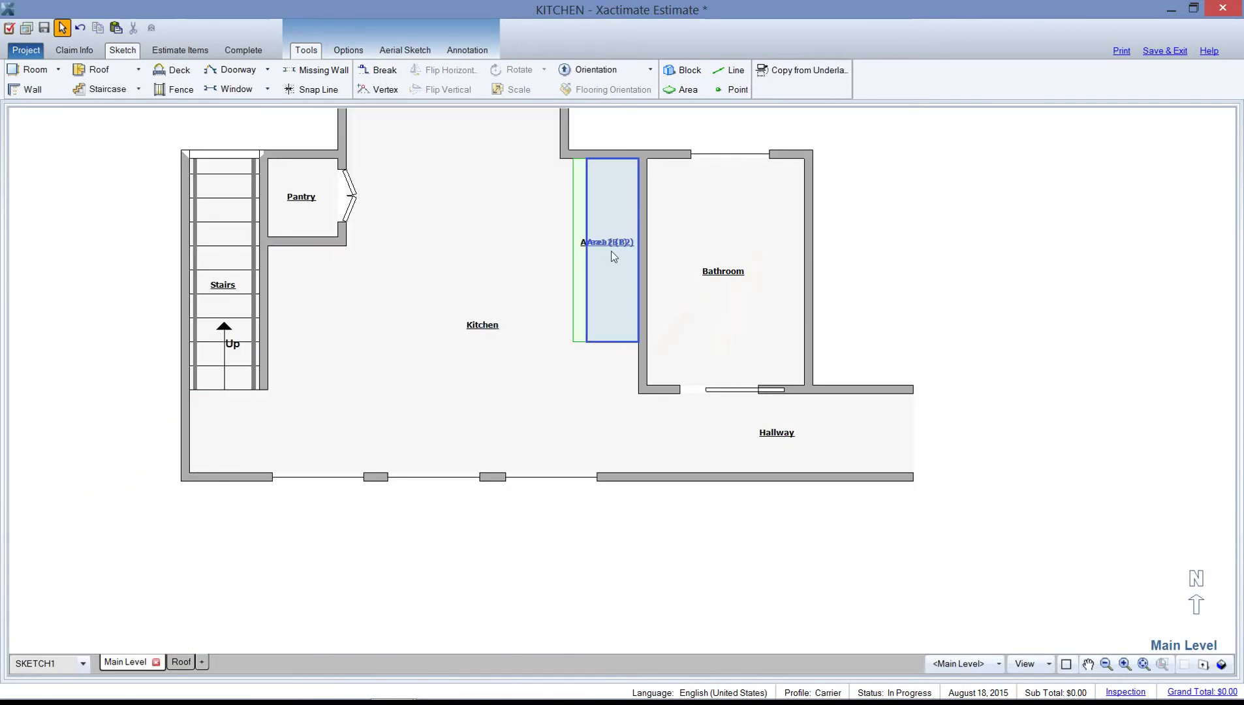
- Rename the raised 2' wide block to Upper Cabinet
double_click(615, 251)
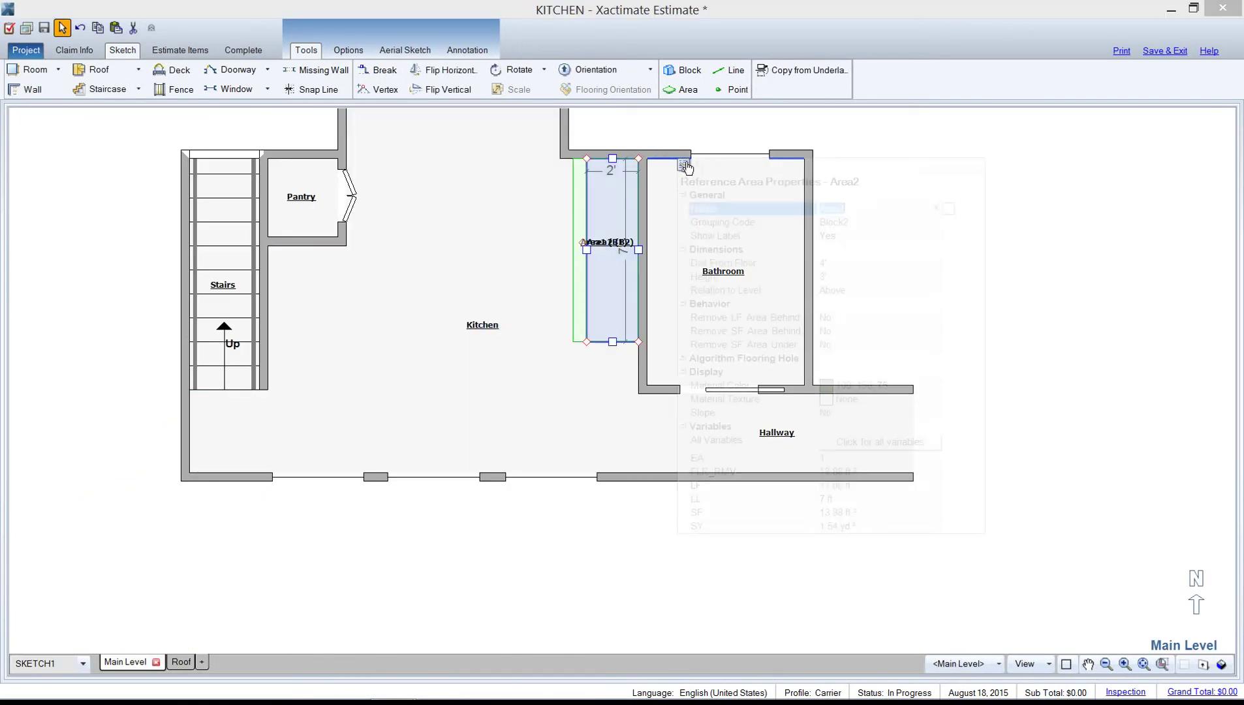
type("Uppe")
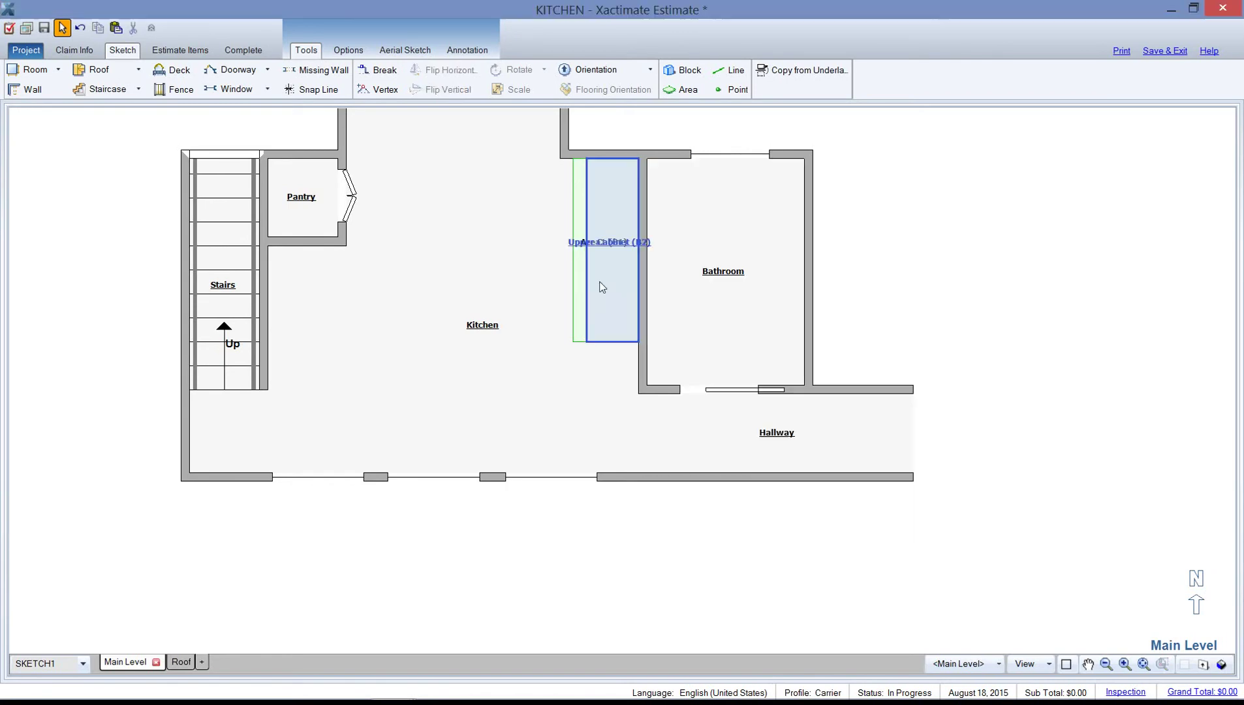
left_click(628, 129)
- Draw a reference area about 8' by 1' 7" along the window wall of the kitchen's alcove
left_click_drag(867, 234, 897, 280)
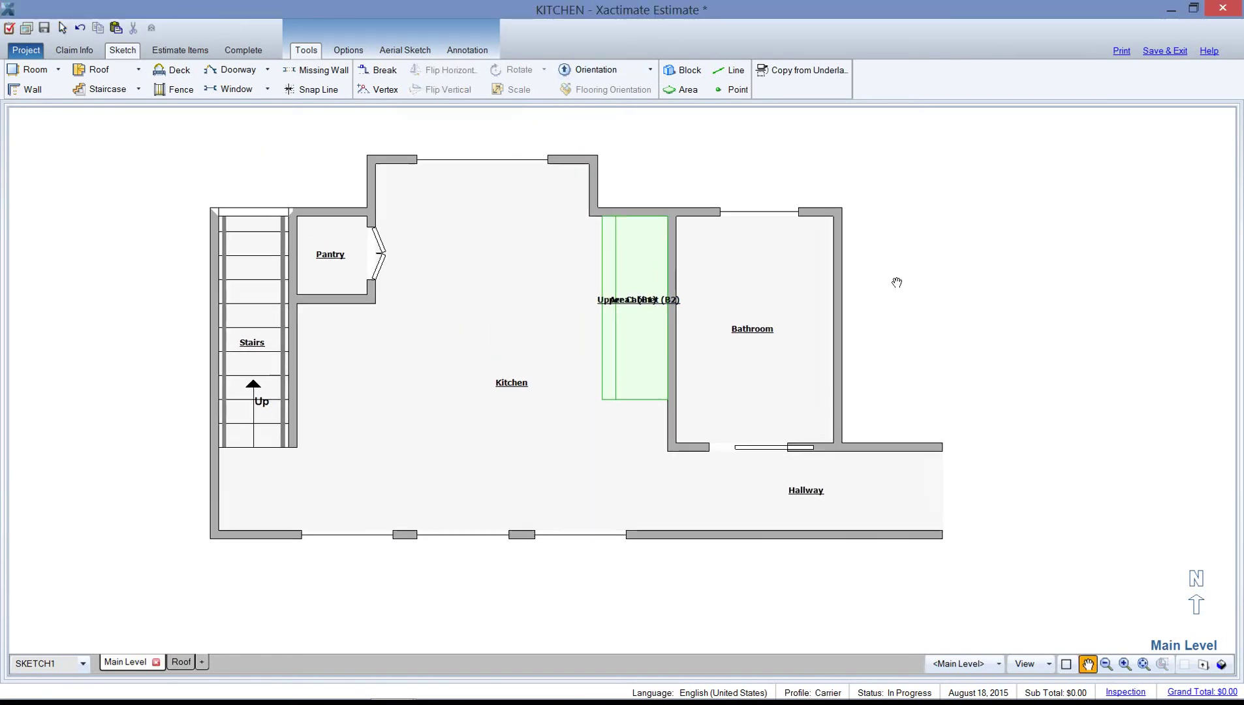
left_click(682, 89)
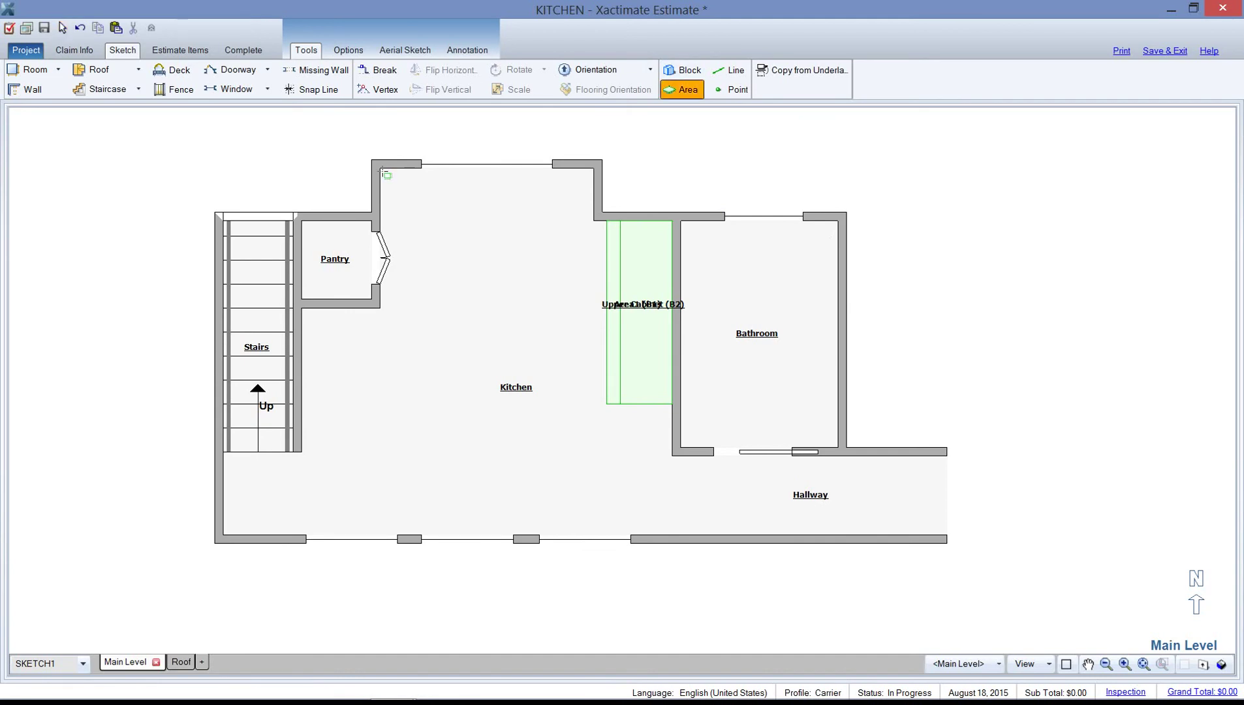
left_click_drag(383, 172, 593, 210)
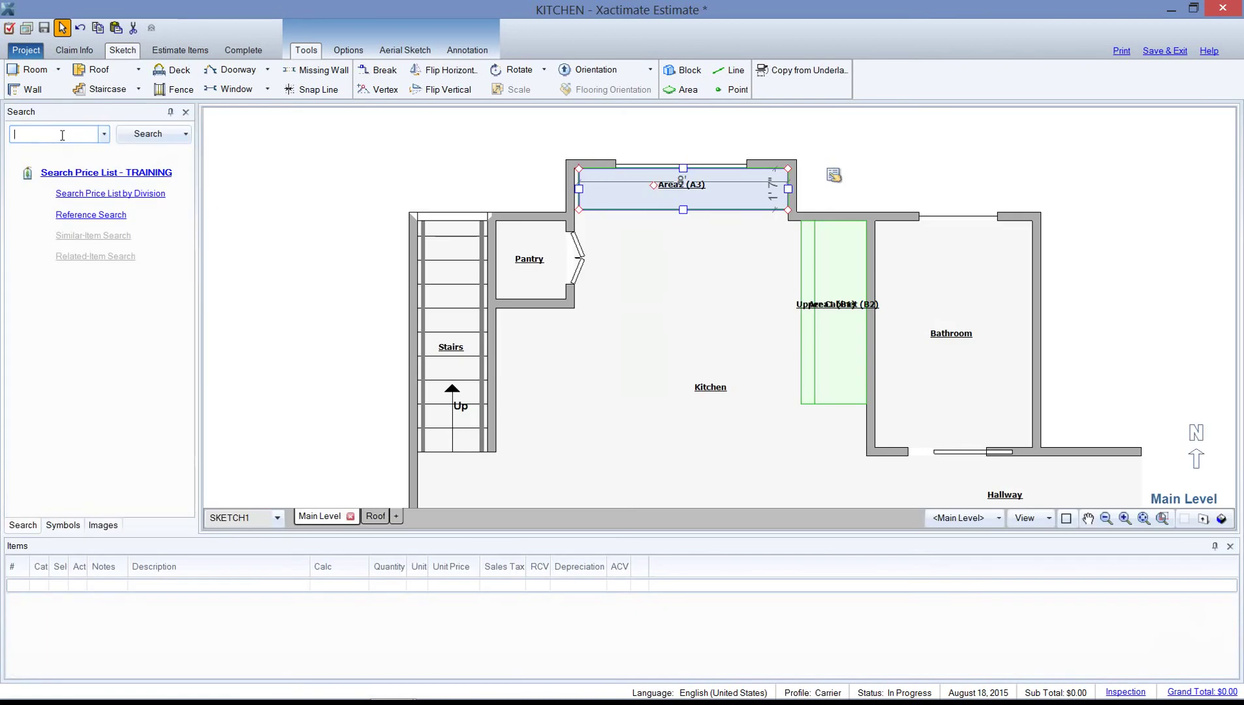
- Find the Tile floor covering item (FCTAV) in the price list and place it on the reference area in the kitchen's alcove
left_click(62, 134)
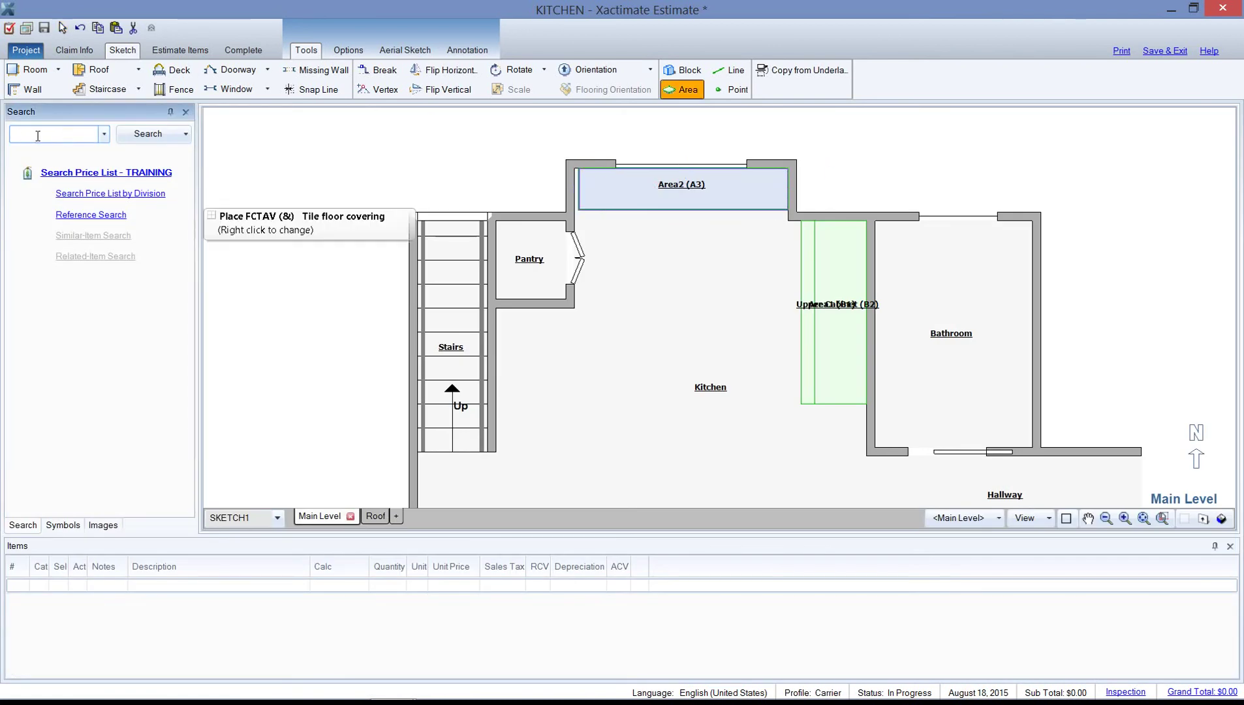
type("tile")
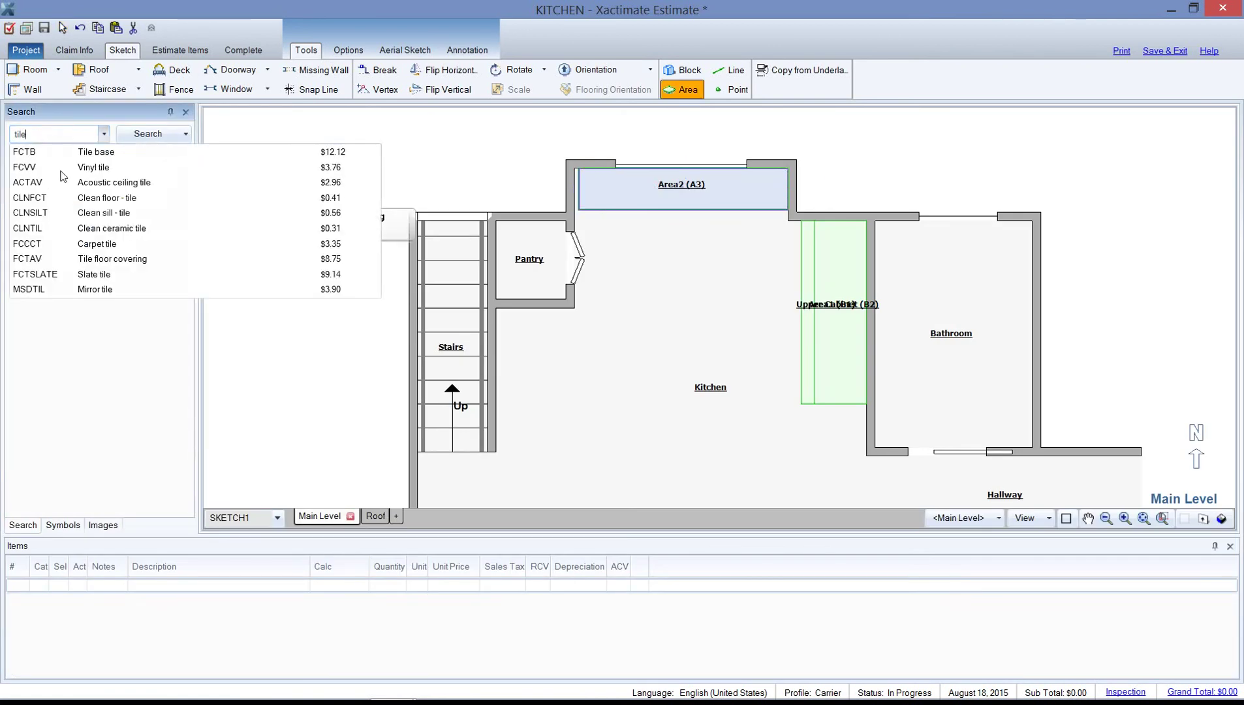
left_click(72, 260)
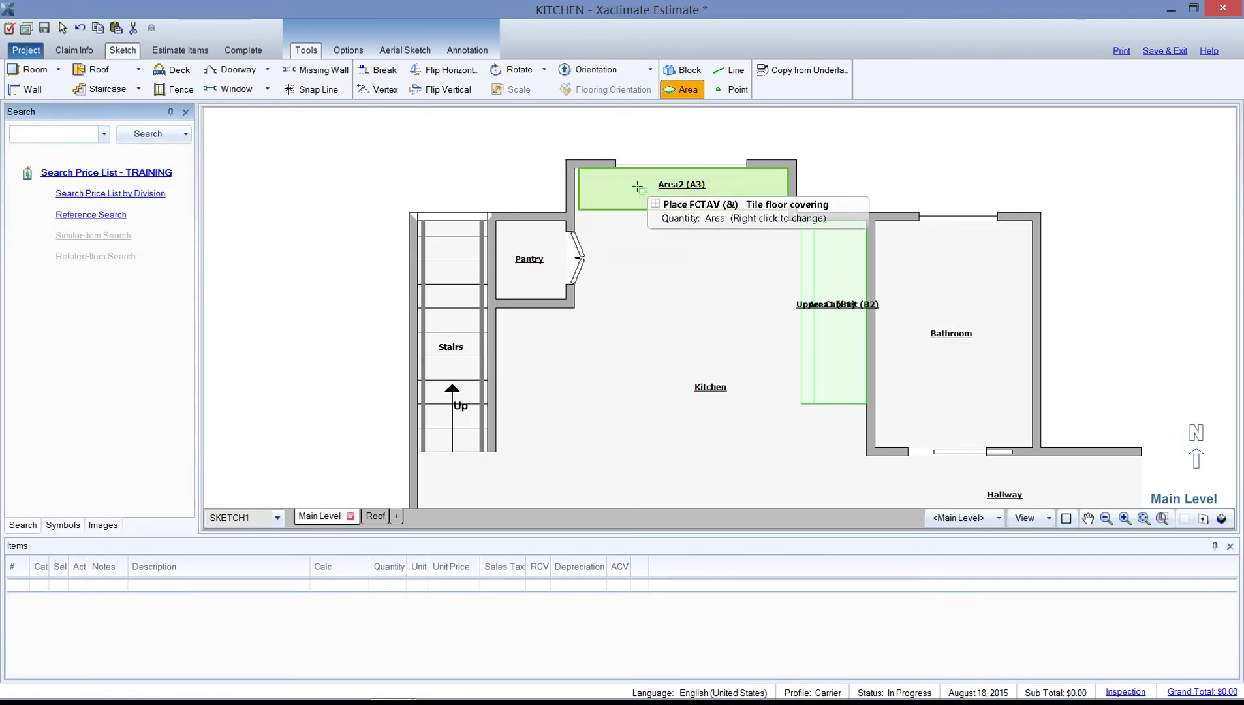
left_click(628, 363)
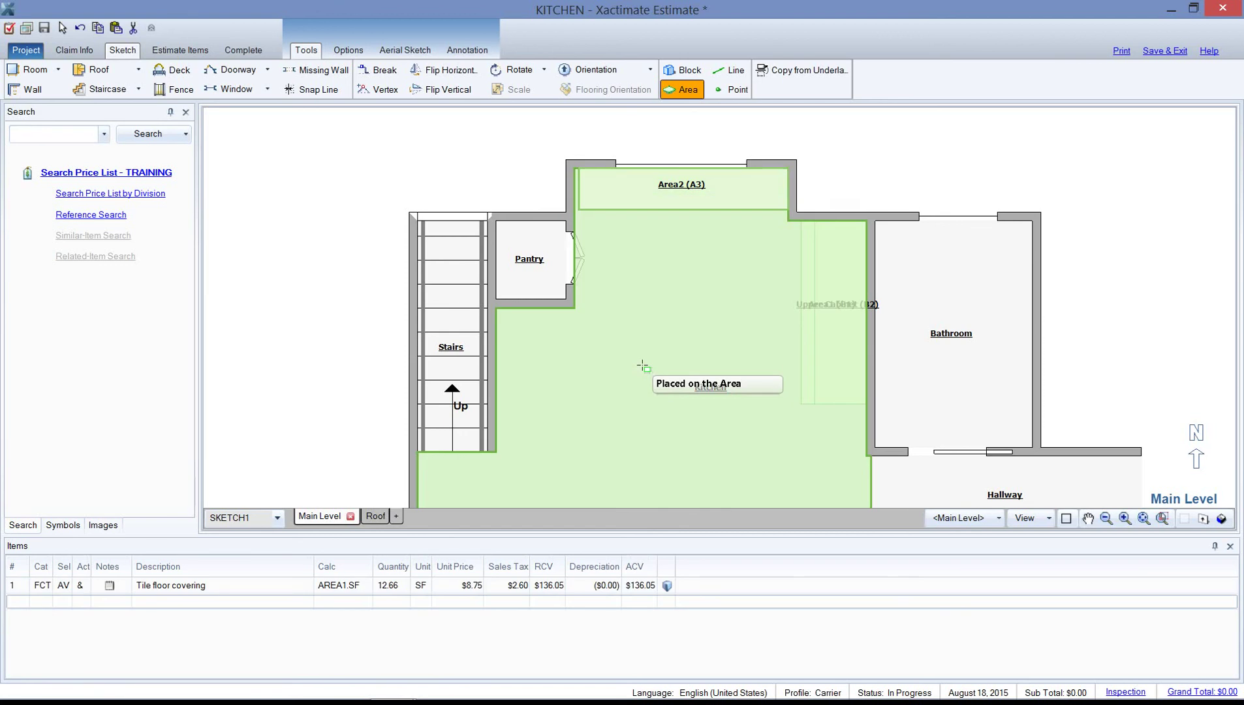
left_click(38, 134)
type("clean")
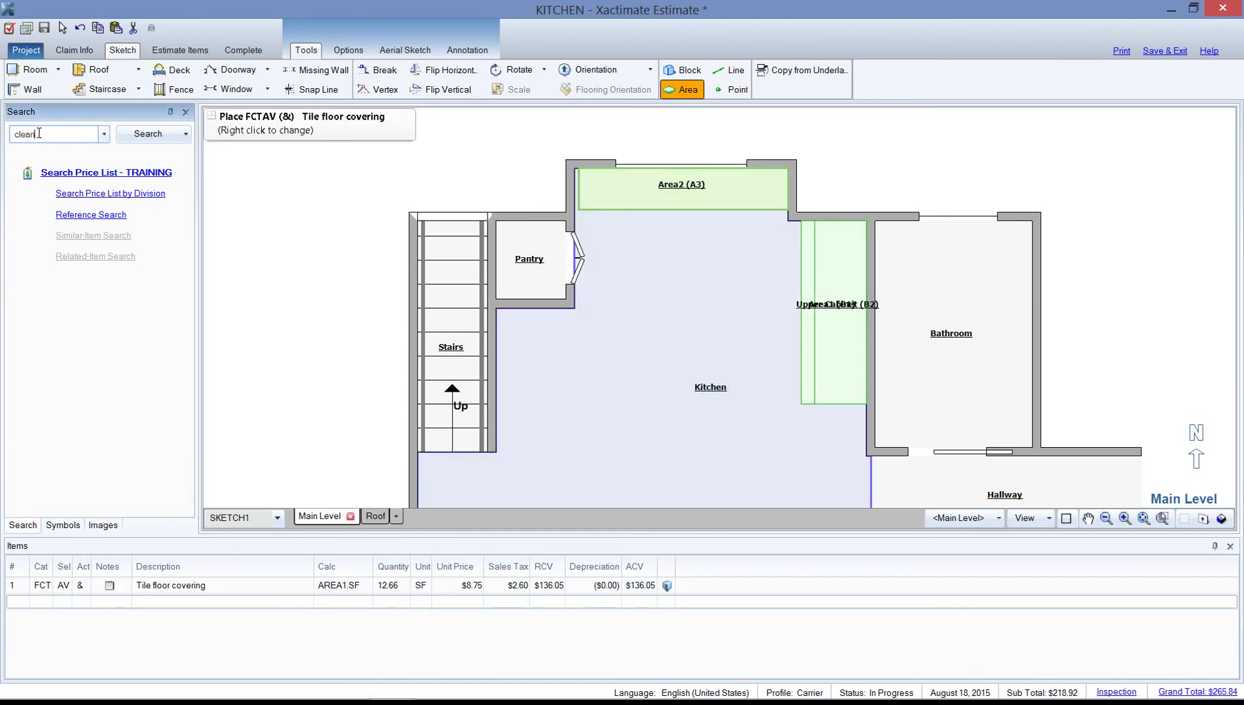
key("Return")
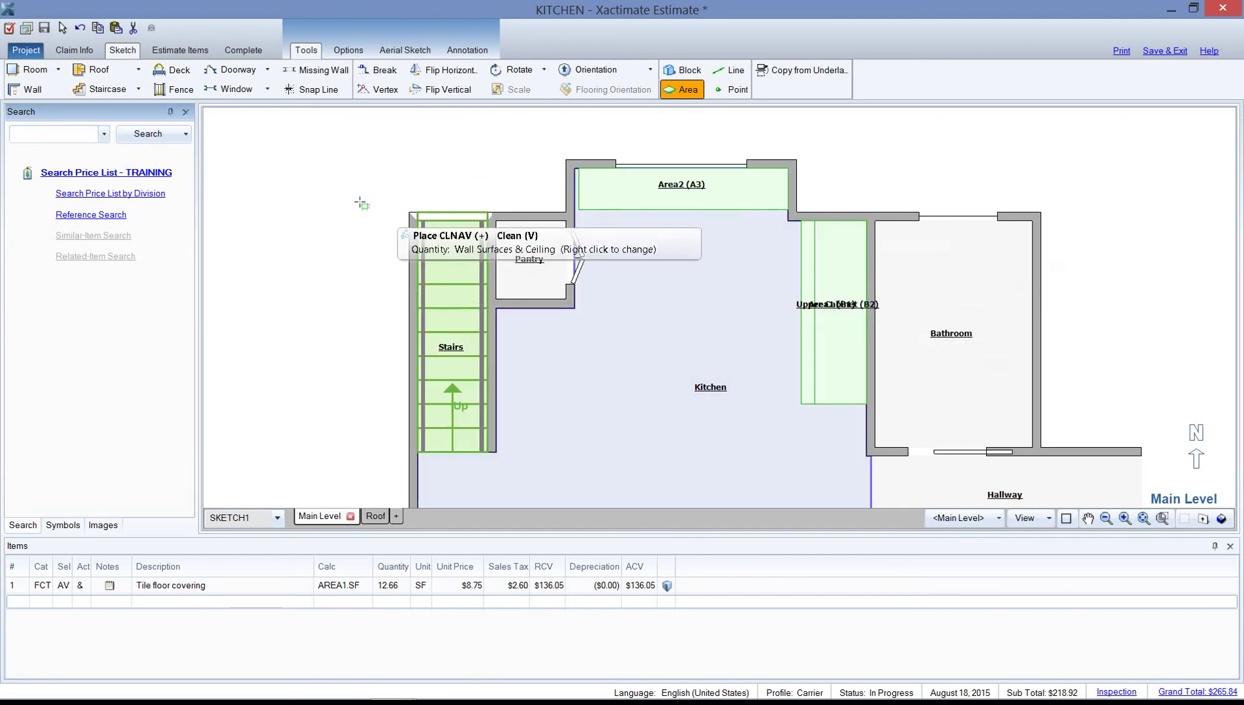
key("Escape")
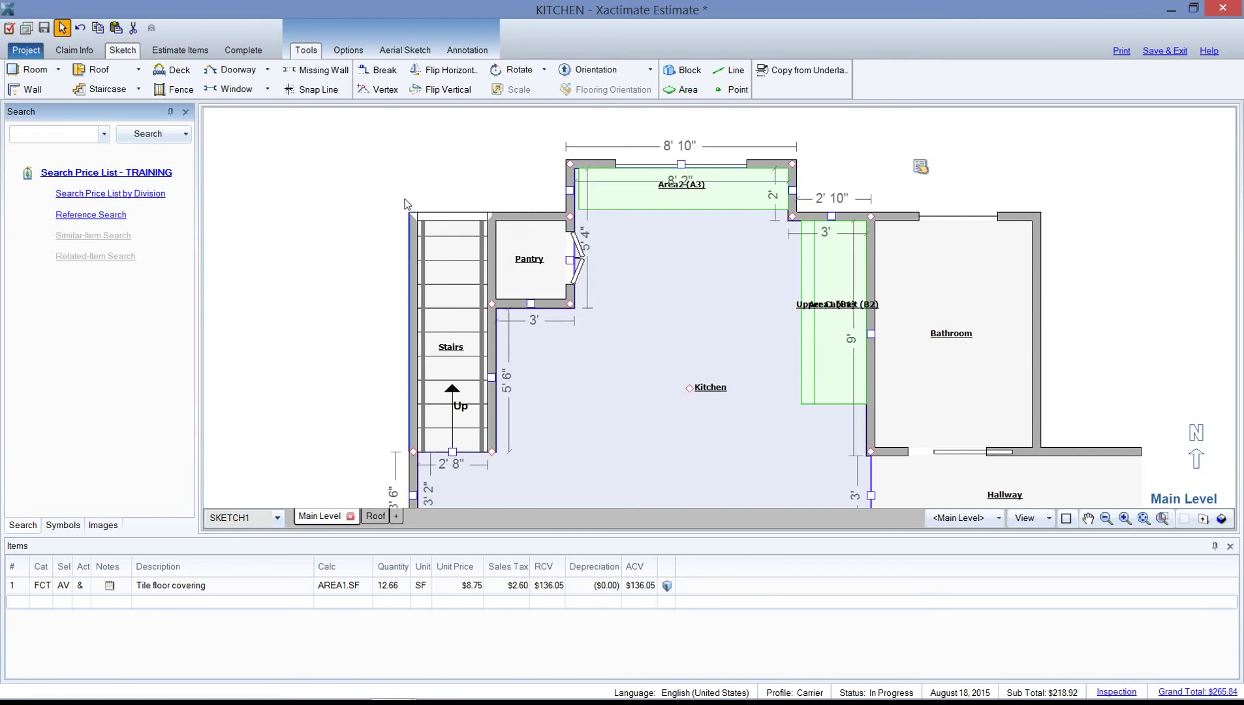